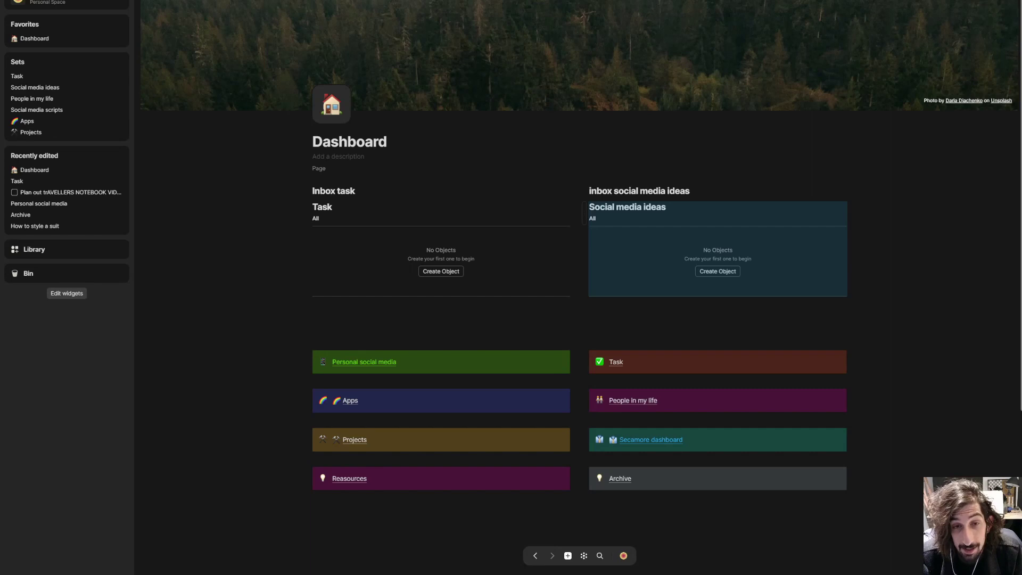
- Remove the stray empty block below the Dashboard inbox widgets after moving the Social media ideas widget
left_click(352, 323)
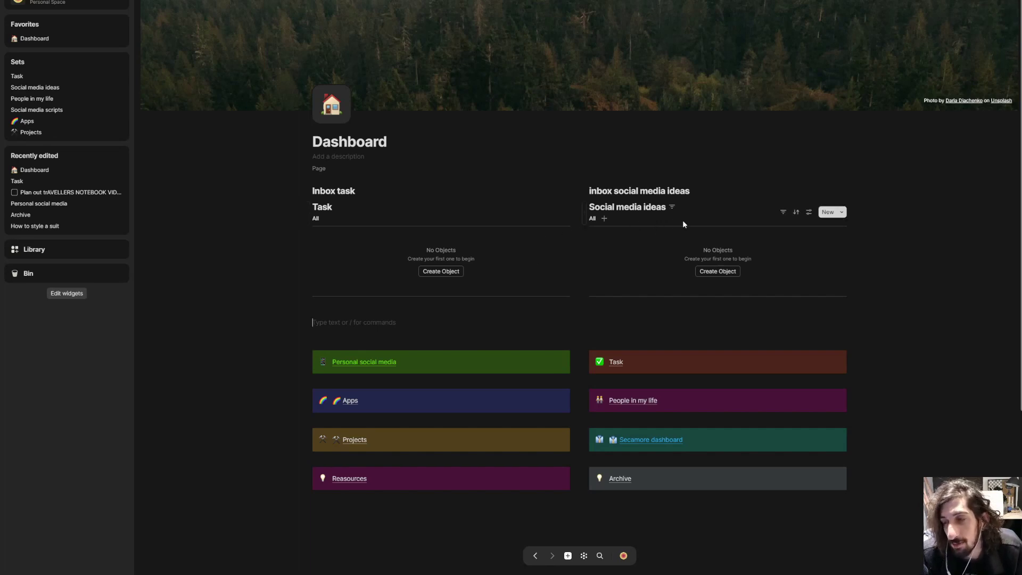
mouse_move(627, 211)
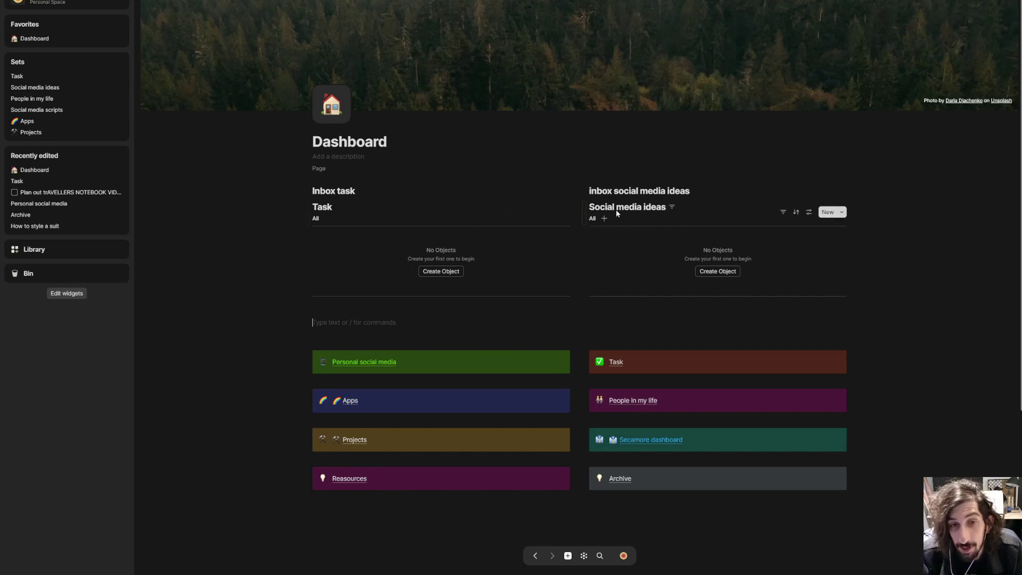
mouse_move(595, 220)
left_mouse_down()
mouse_move(574, 219)
mouse_move(587, 252)
mouse_move(611, 260)
left_mouse_up()
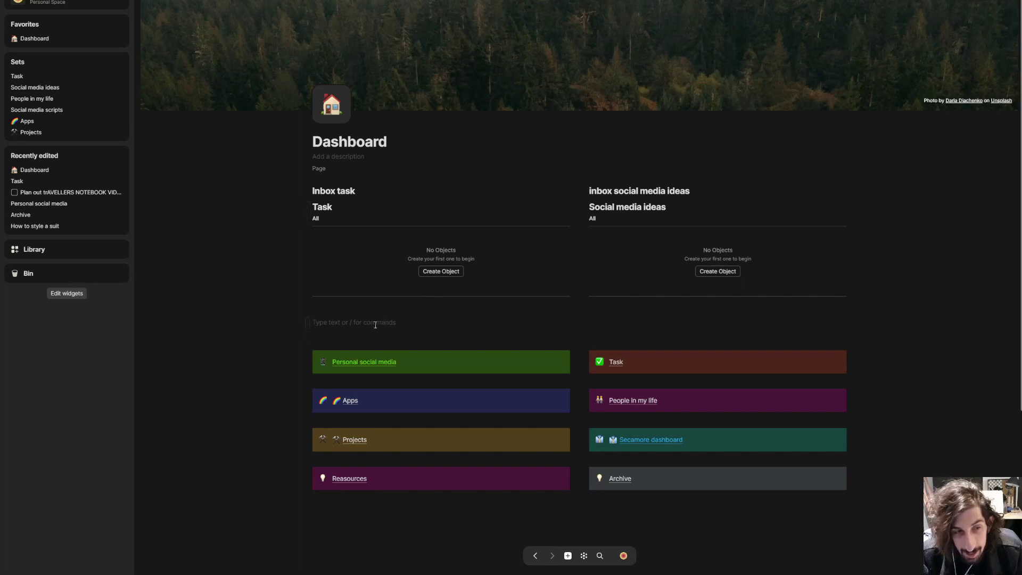
key("BackSpace")
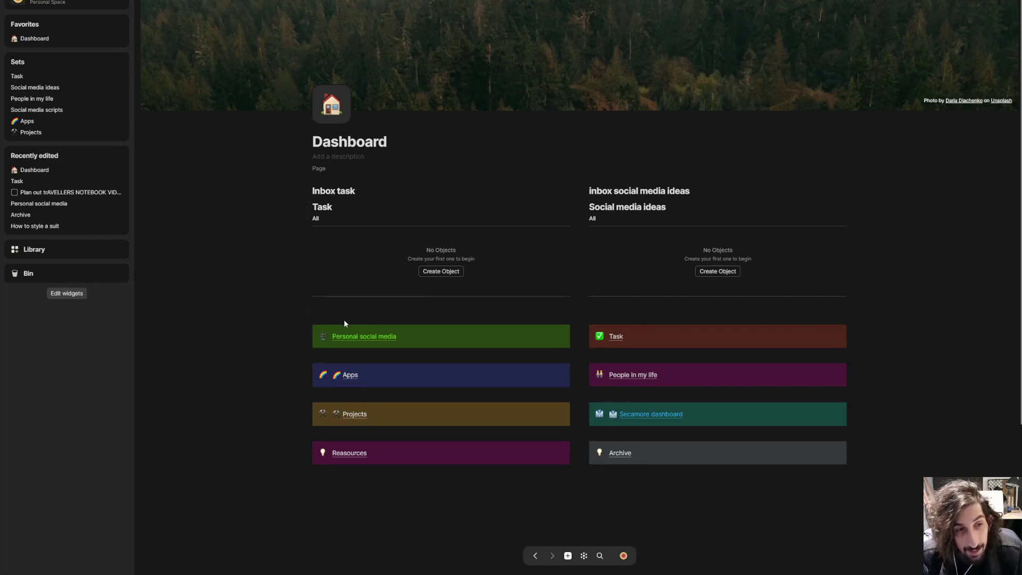
- Go from the Dashboard through Personal social media into the Social media ideas set
left_click(378, 335)
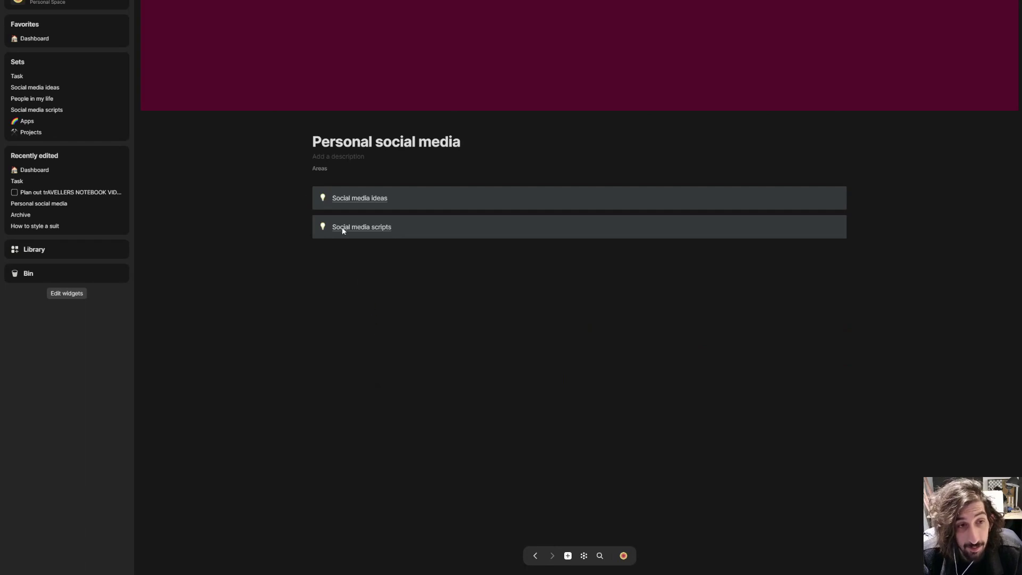
key("ctrl+bracketleft")
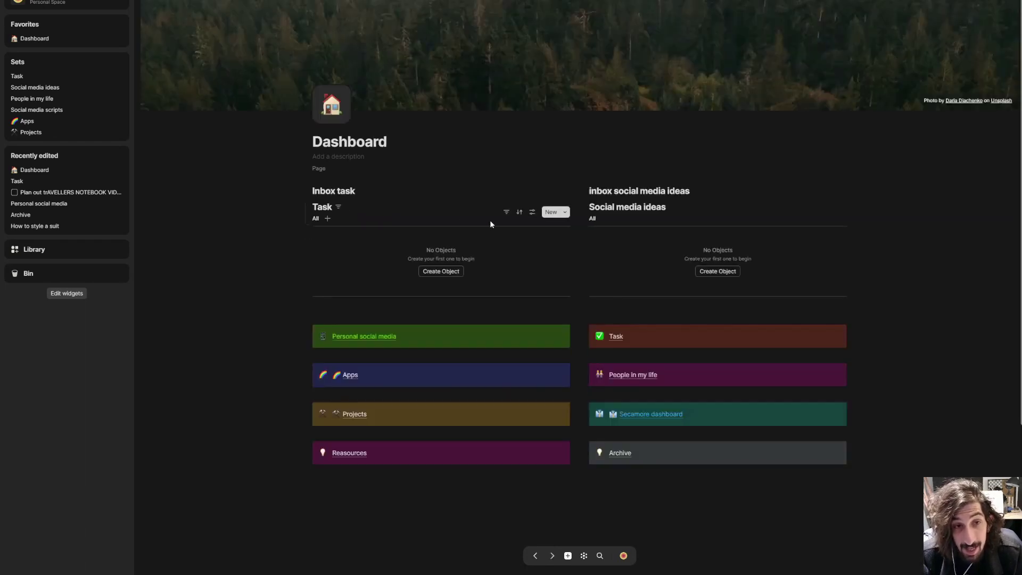
left_click(371, 342)
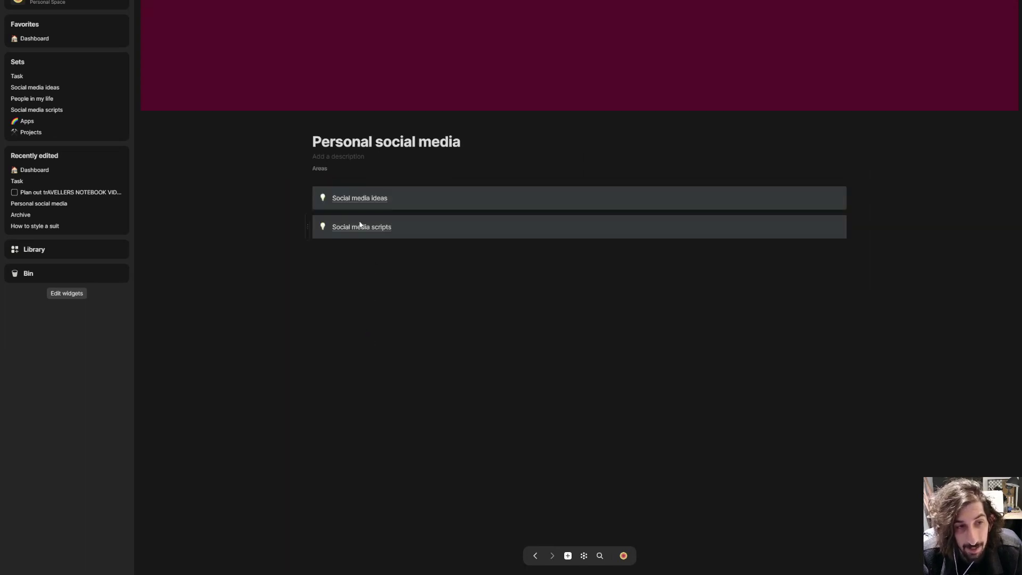
left_click(357, 199)
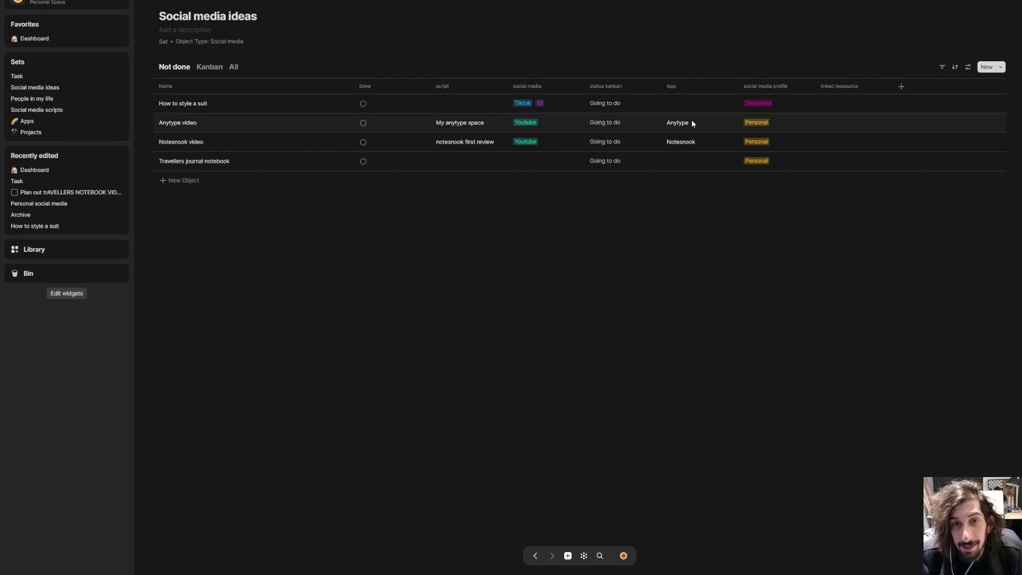
- Preview the fourth idea's App, linked resource and script pickers, closing each unchanged
left_click(685, 160)
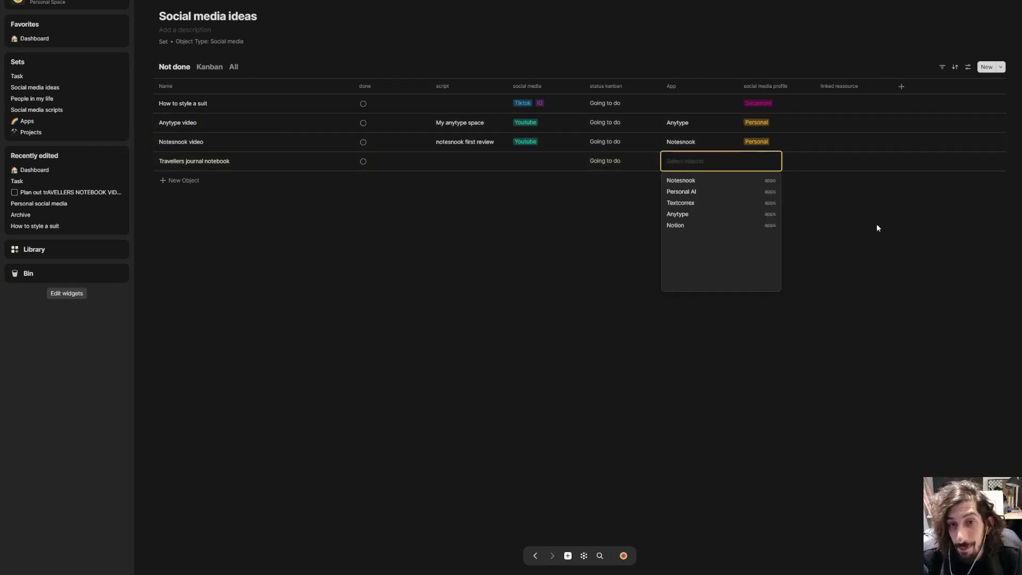
left_click(839, 163)
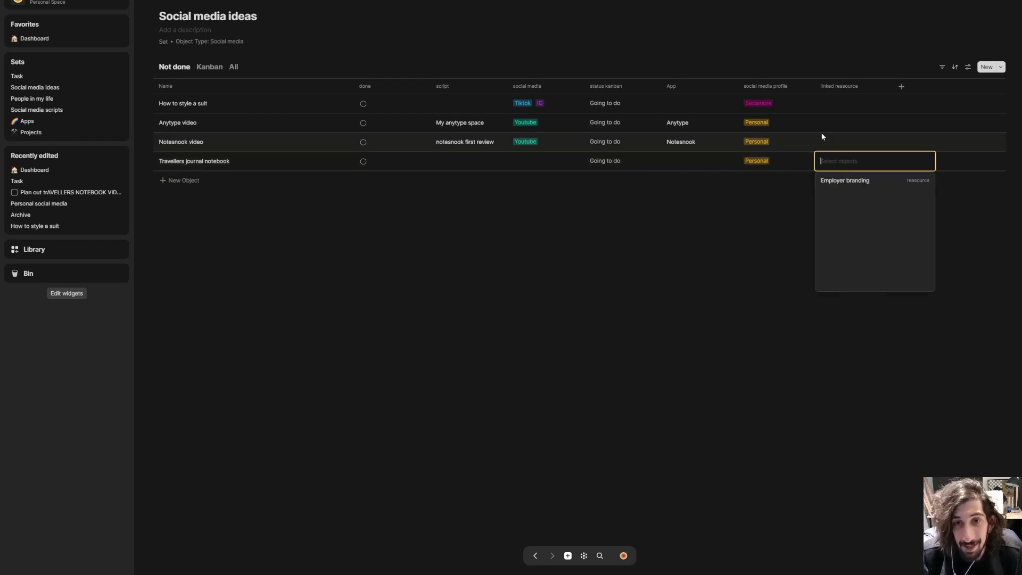
left_click(843, 156)
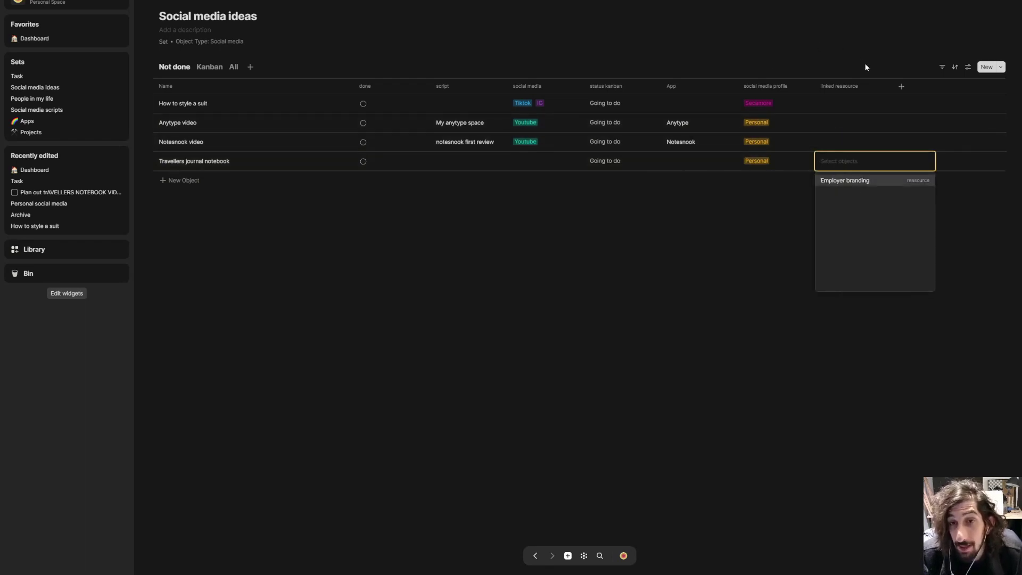
left_click(827, 43)
left_click(468, 162)
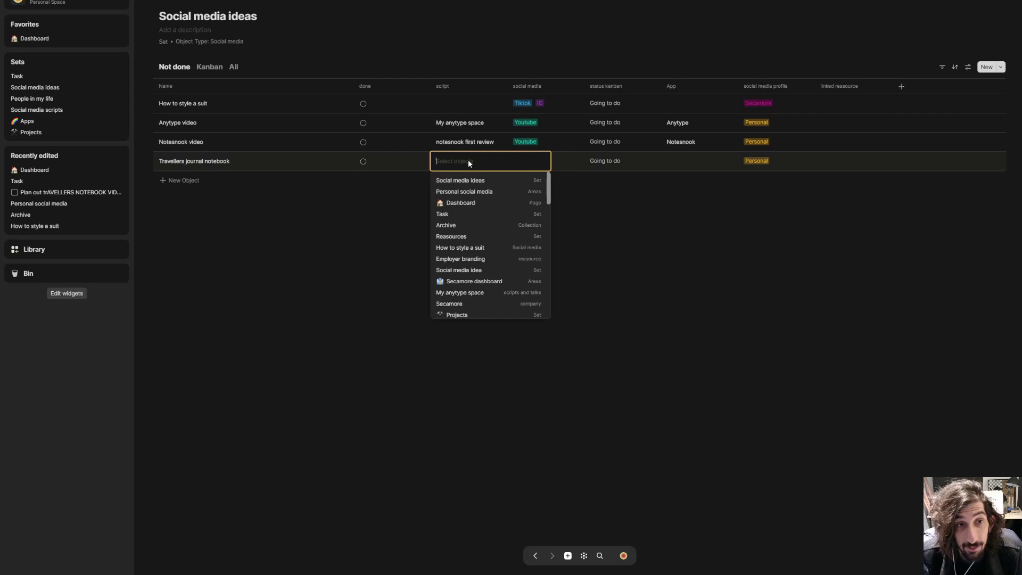
left_click(470, 57)
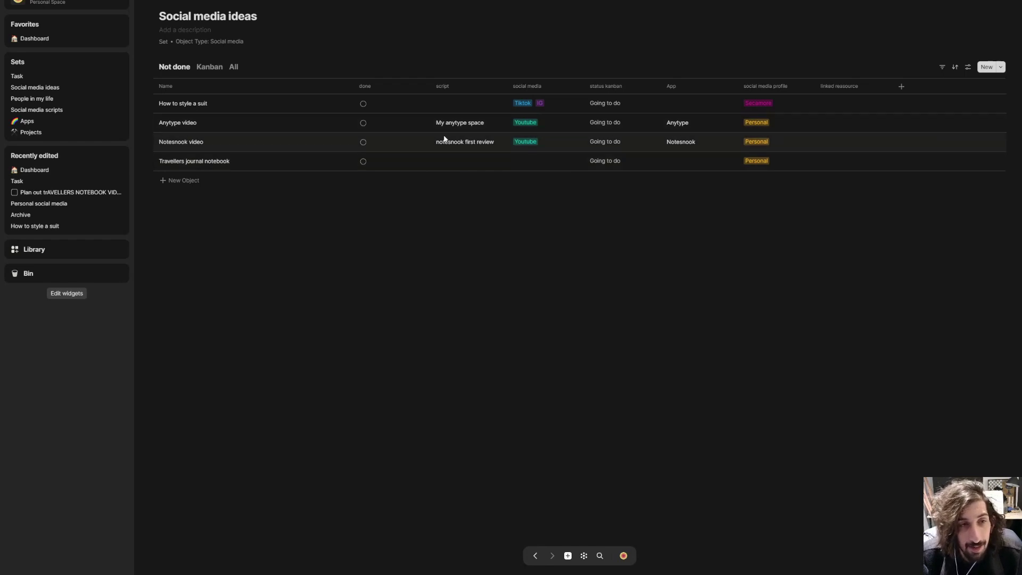
- Preview the script, linked resource and App options for How to style a suit, then return to the Dashboard
left_click(467, 105)
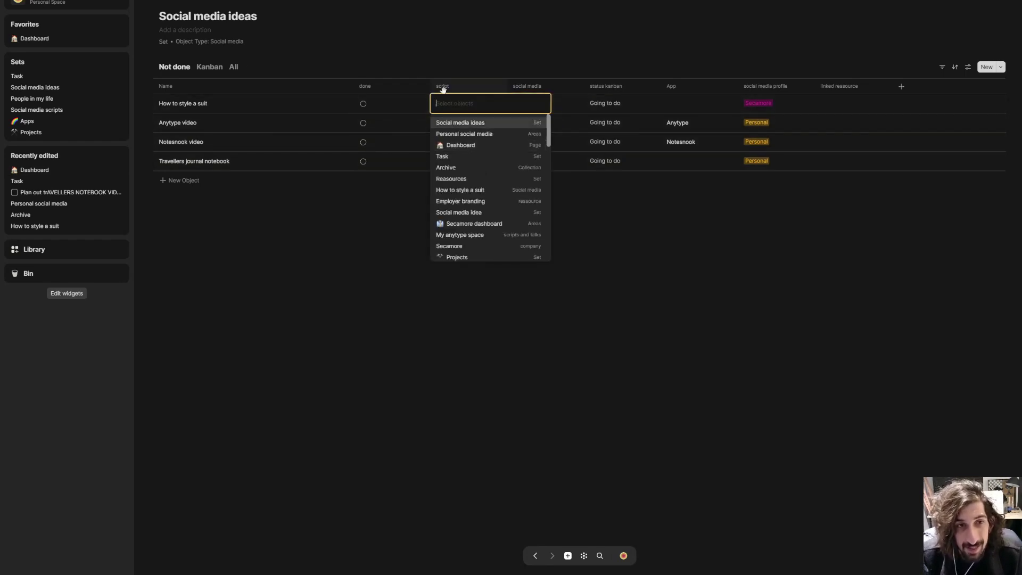
left_click(866, 102)
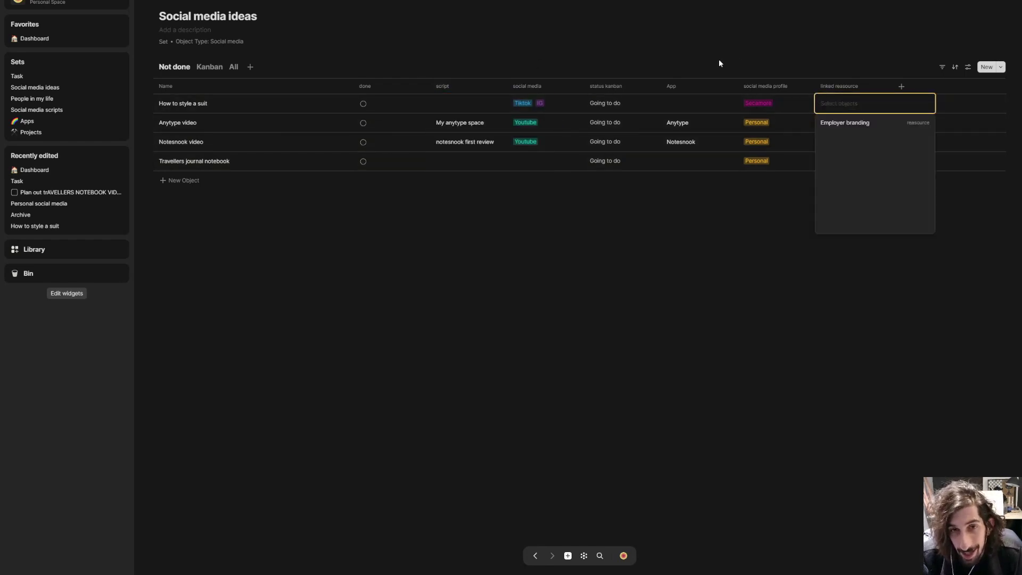
left_click(695, 101)
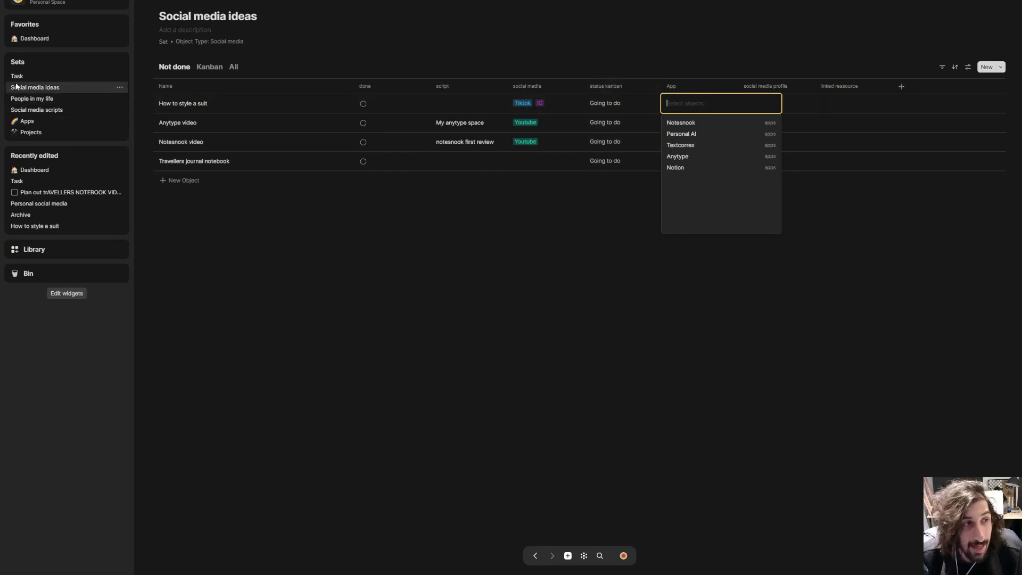
left_click(35, 38)
mouse_move(376, 207)
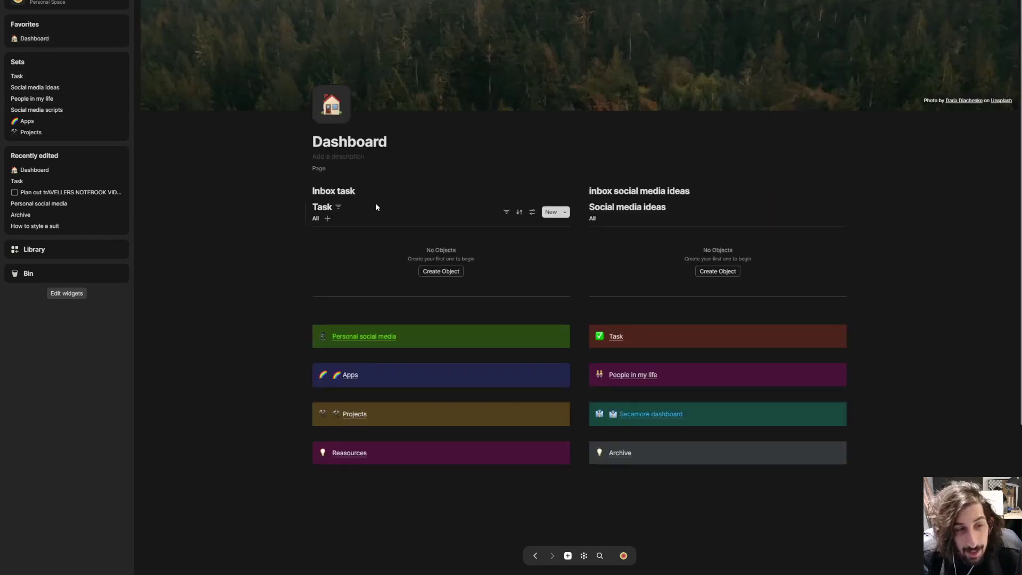
- Open Secamore dashboard, detour to Social media ideas and the Dashboard, then reopen Secamore dashboard
left_click(666, 414)
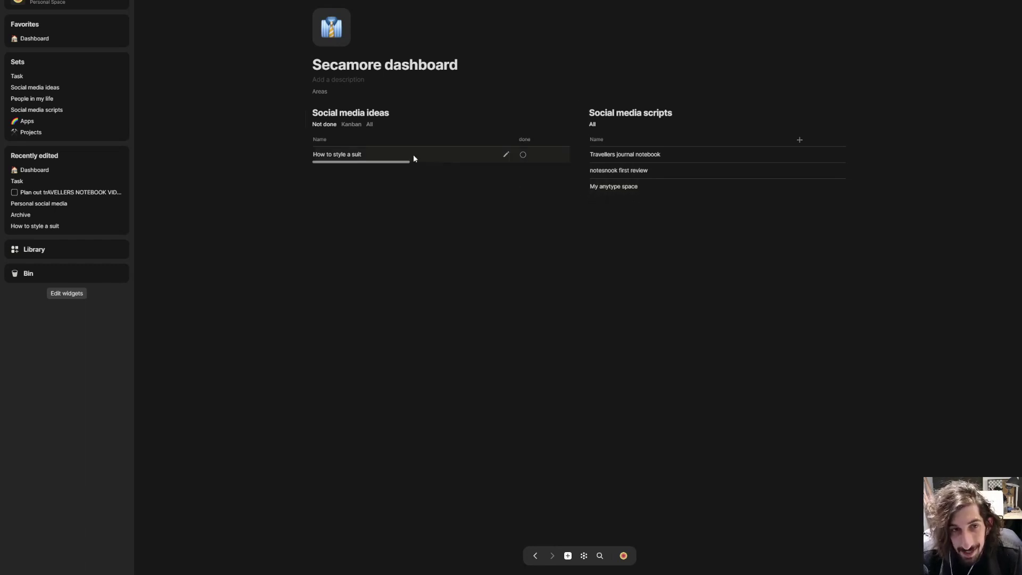
left_click(59, 88)
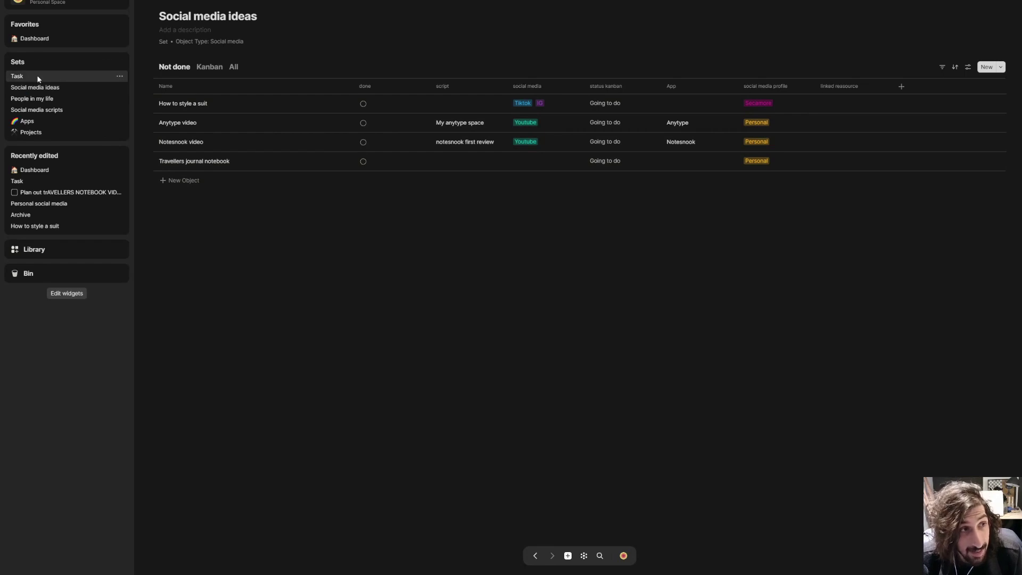
left_click(34, 39)
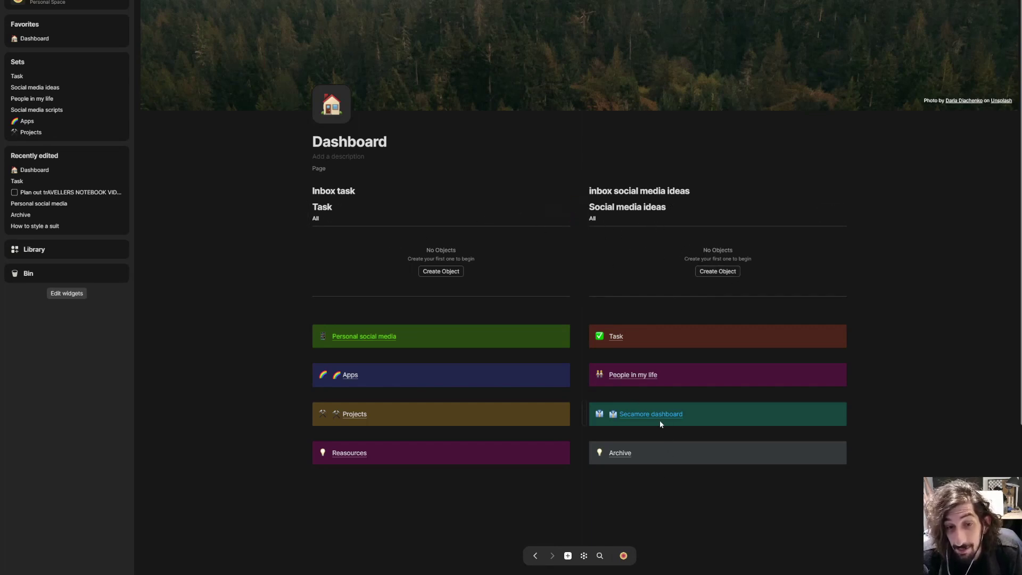
left_click(646, 414)
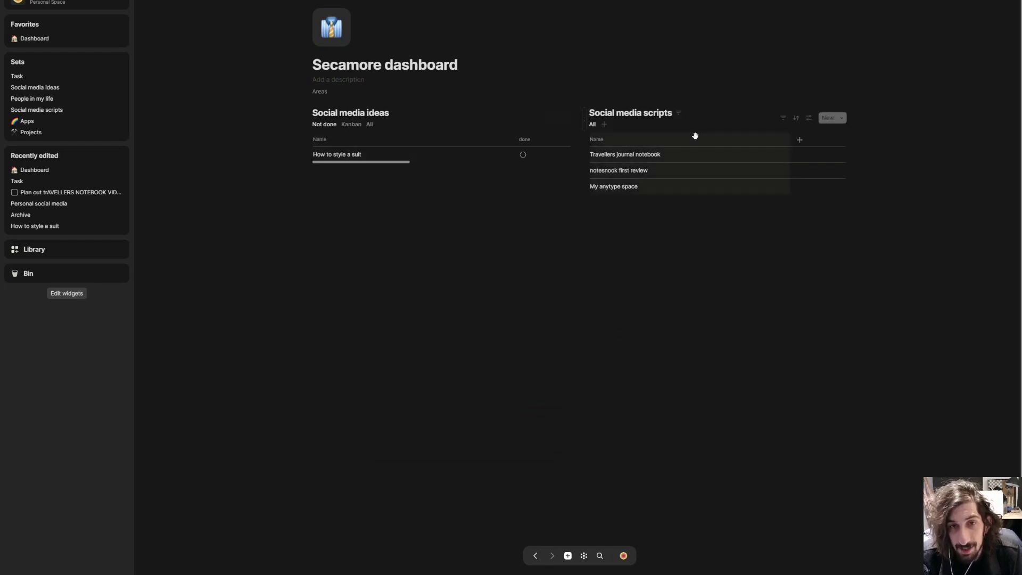
- Preview the scripts widget's Name filter options, then toggle the ideas widget to Kanban and back to Not done
left_click(806, 117)
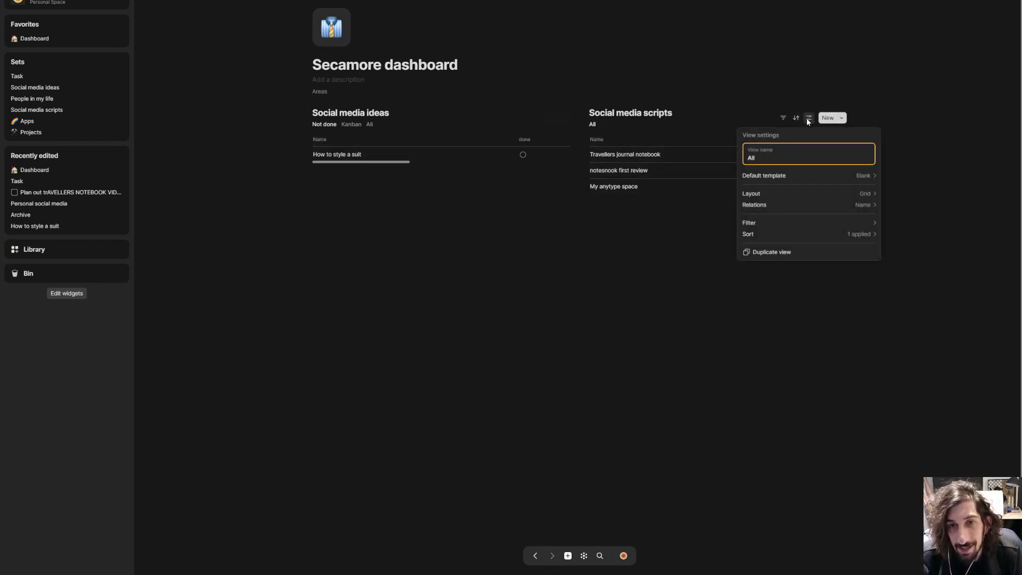
left_click(806, 117)
left_click(737, 162)
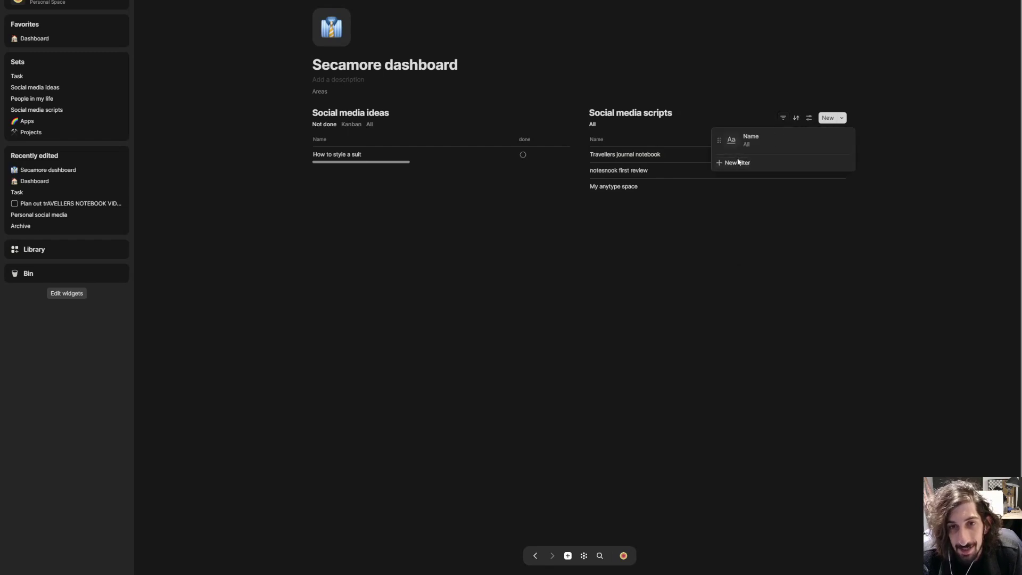
left_click(745, 145)
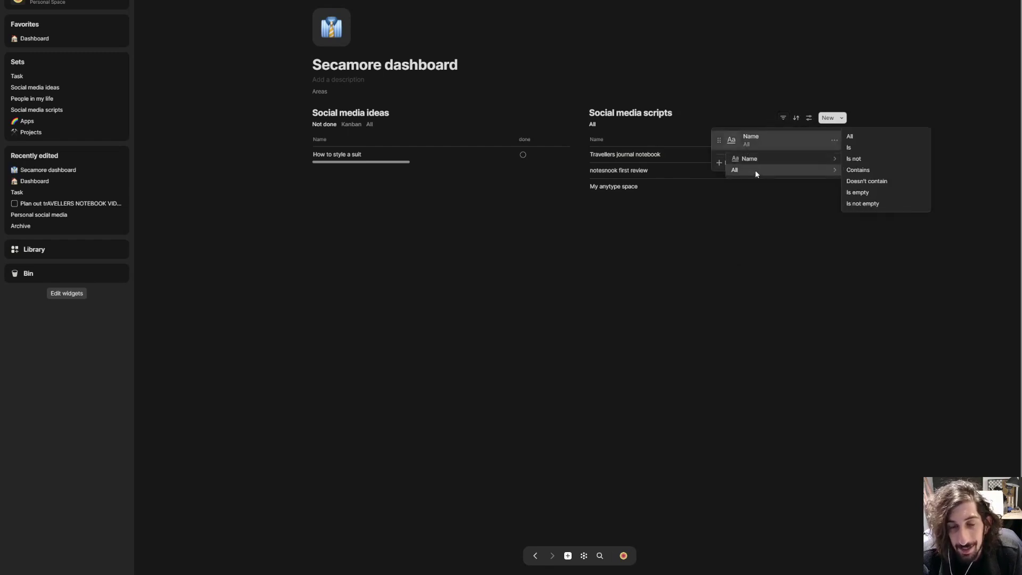
mouse_move(749, 159)
left_click(787, 116)
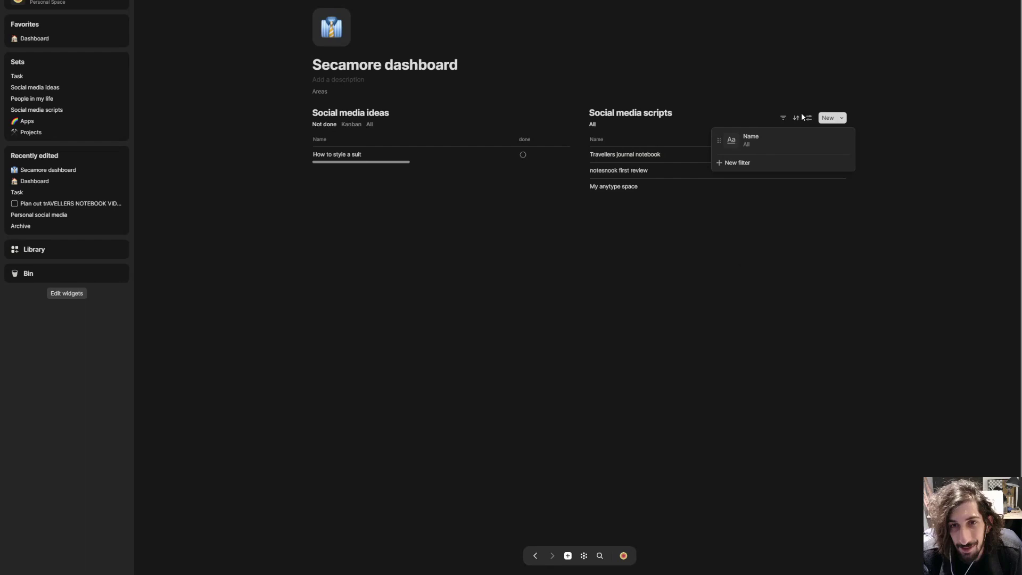
left_click(776, 94)
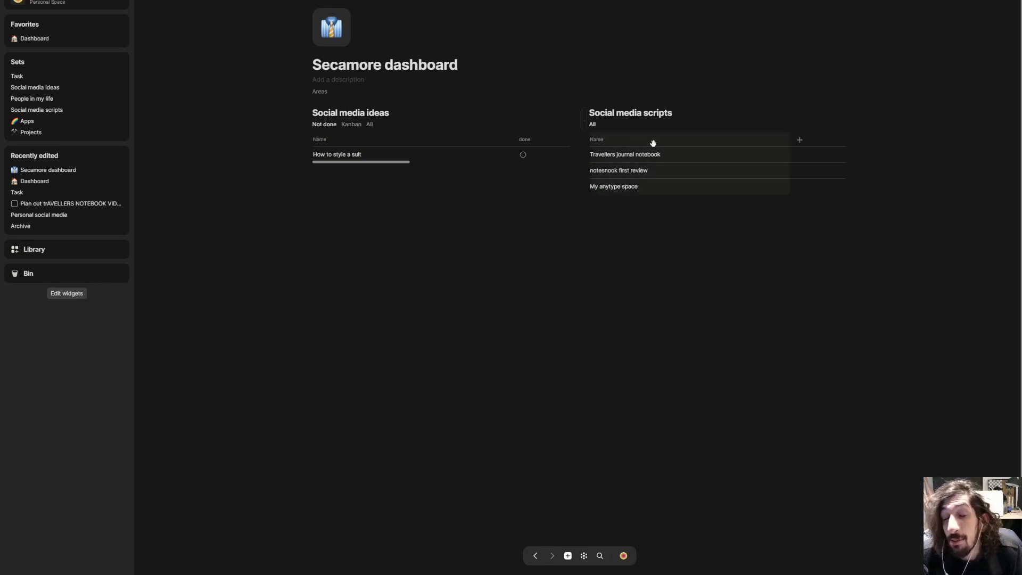
left_click(351, 124)
left_click(324, 125)
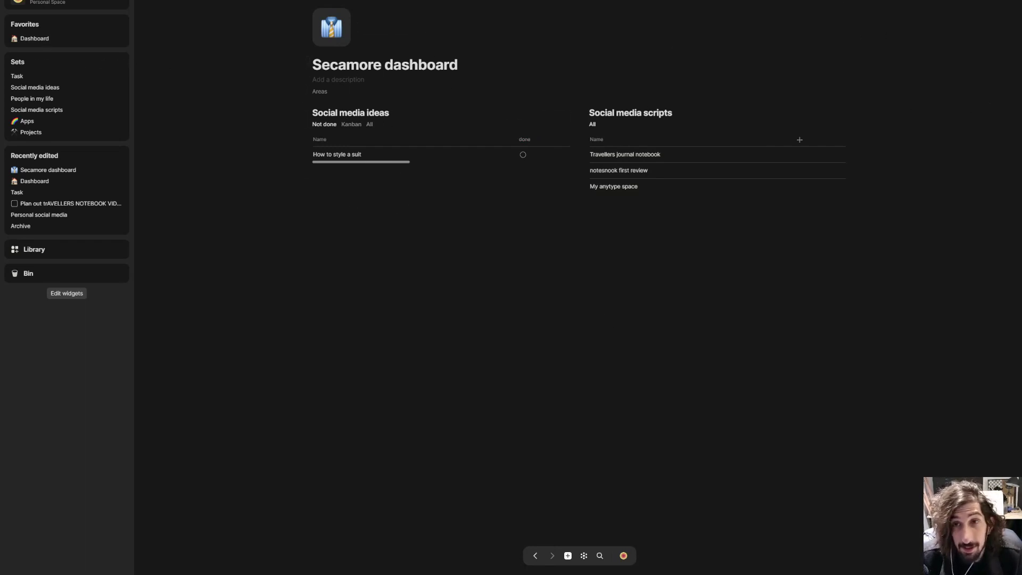
- Show and hide the Secamore dashboard's relations panel, then go to the Apps set
key("ctrl+shift+r")
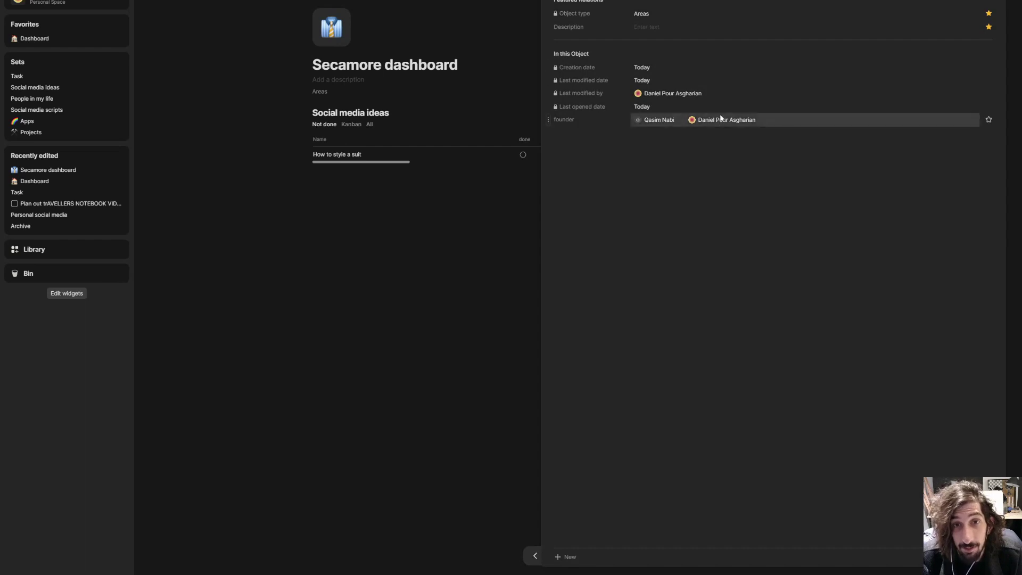
key("ctrl+shift+r")
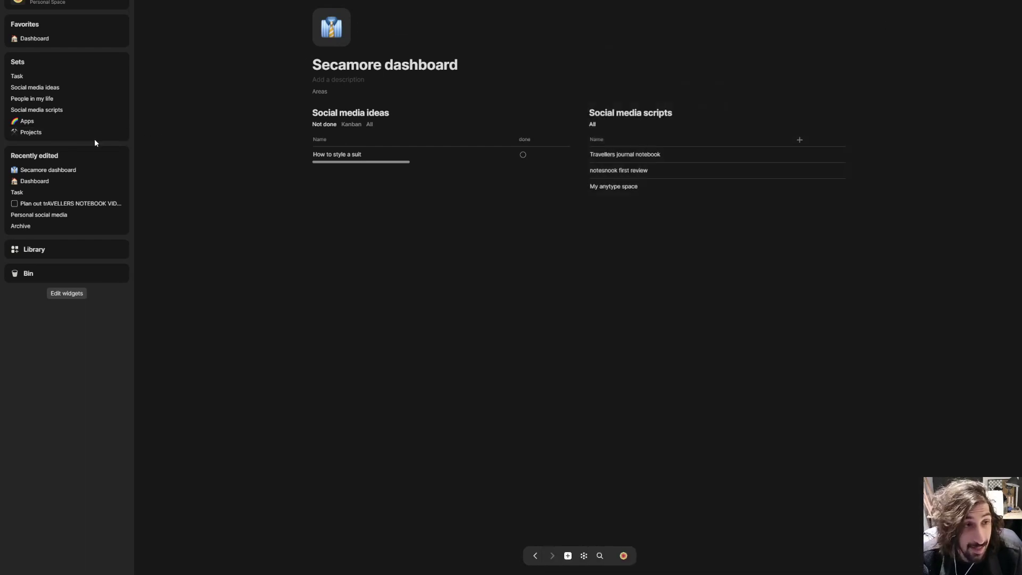
left_click(45, 121)
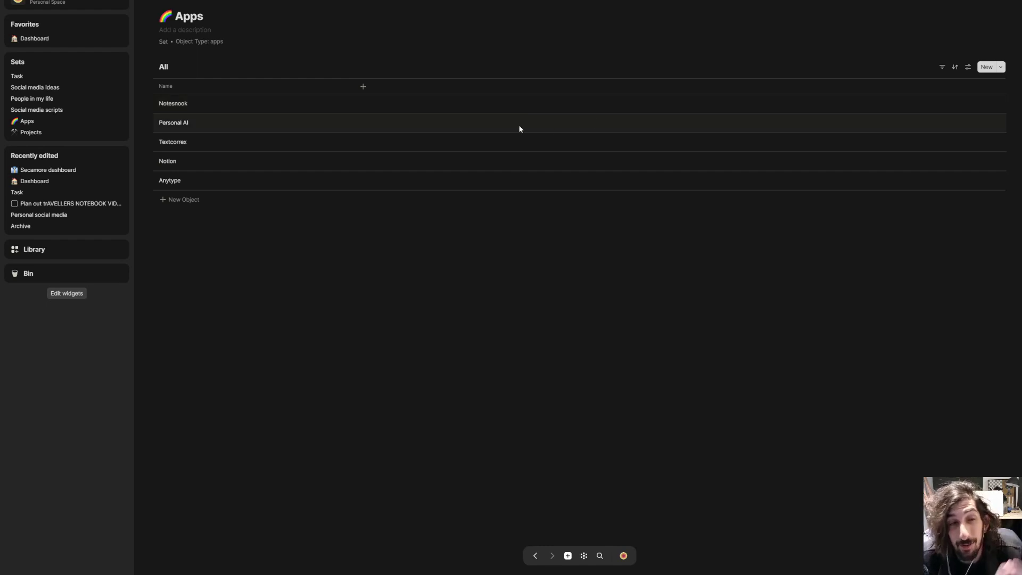
- View the Projects set, then go back to the Dashboard
left_click(43, 131)
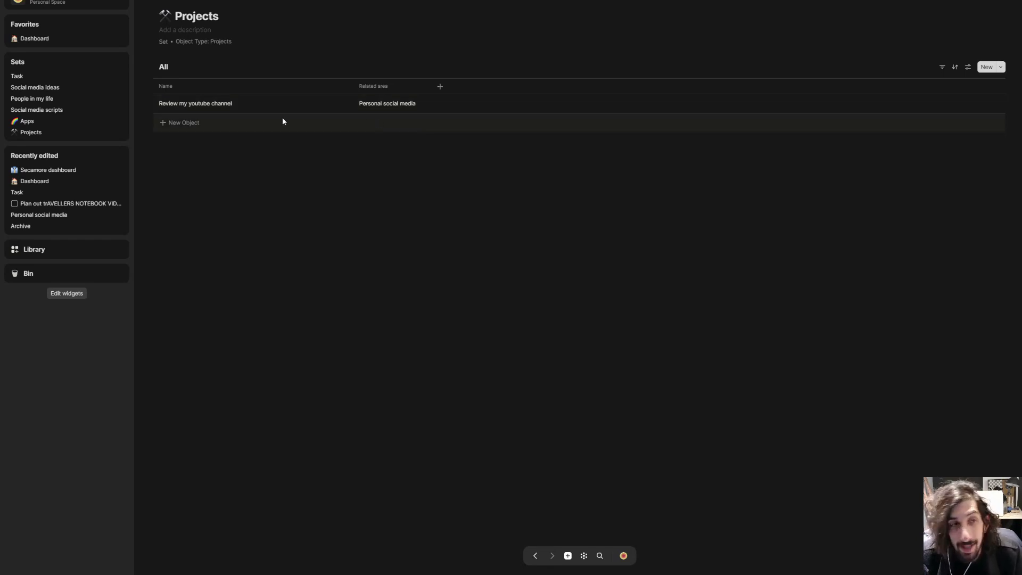
left_click(40, 39)
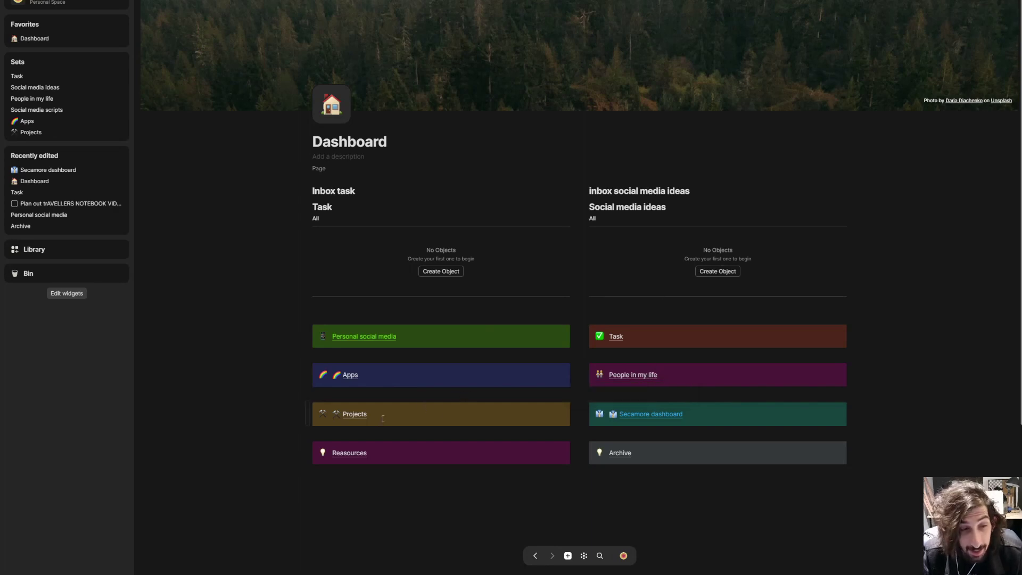
- Check Employer branding's resource type in Reasources without changing it, then return to the Dashboard
left_click(351, 452)
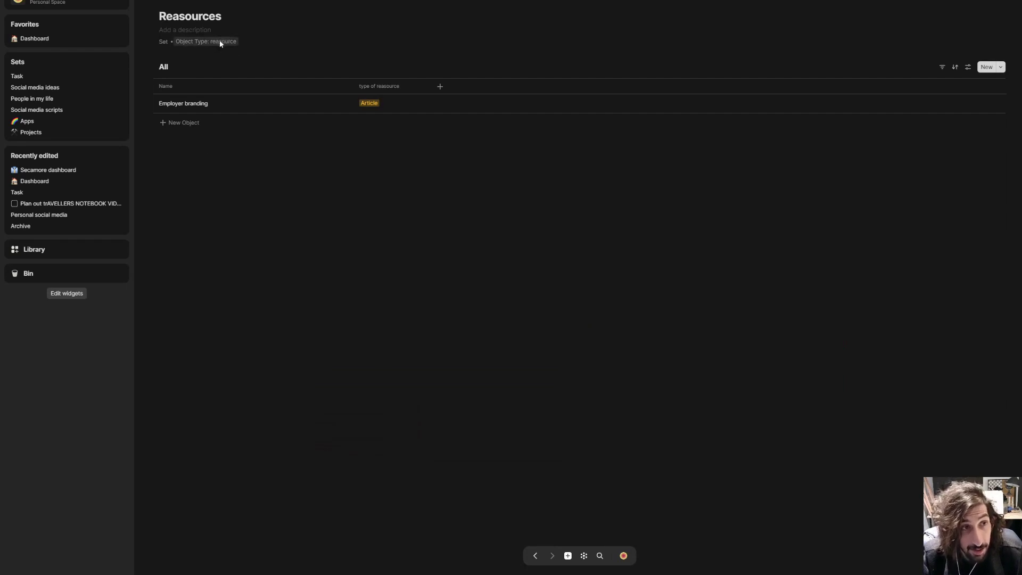
left_click(402, 103)
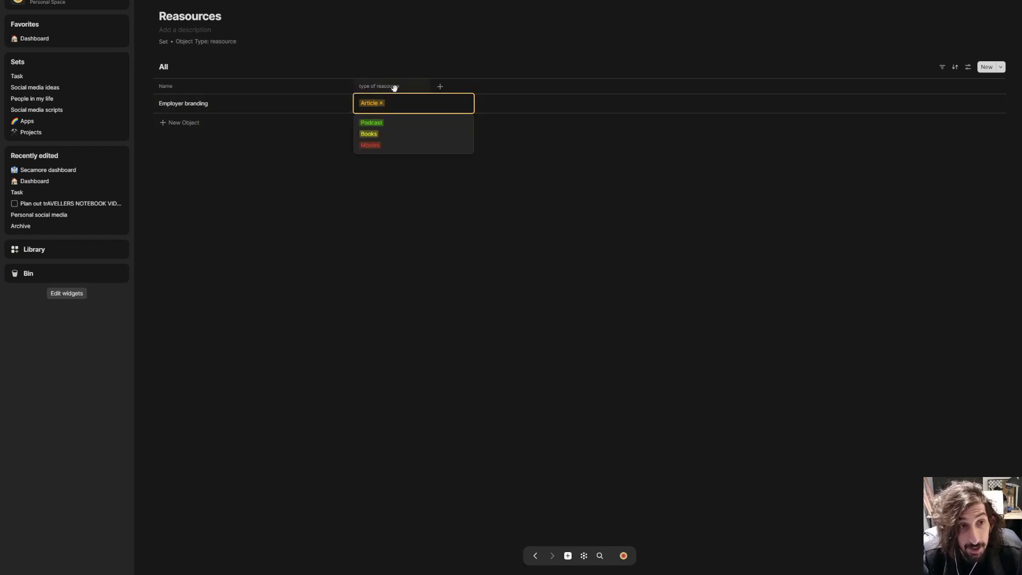
mouse_move(398, 123)
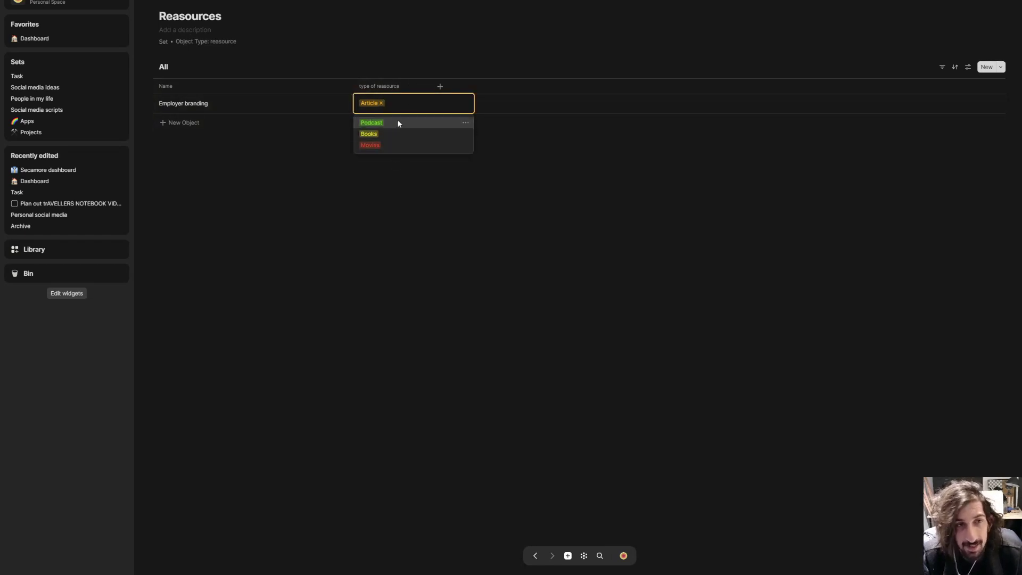
left_click(390, 59)
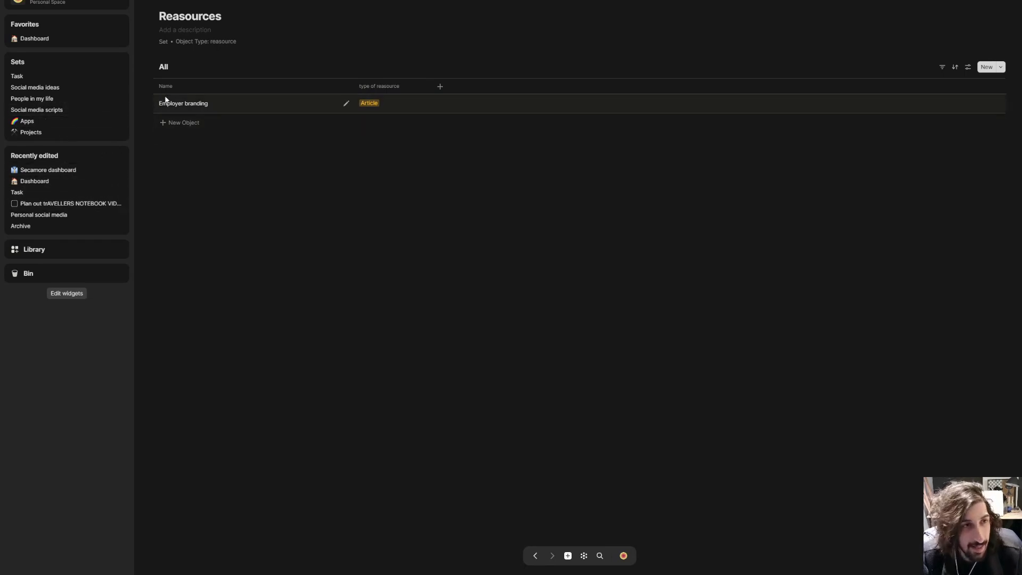
left_click(50, 40)
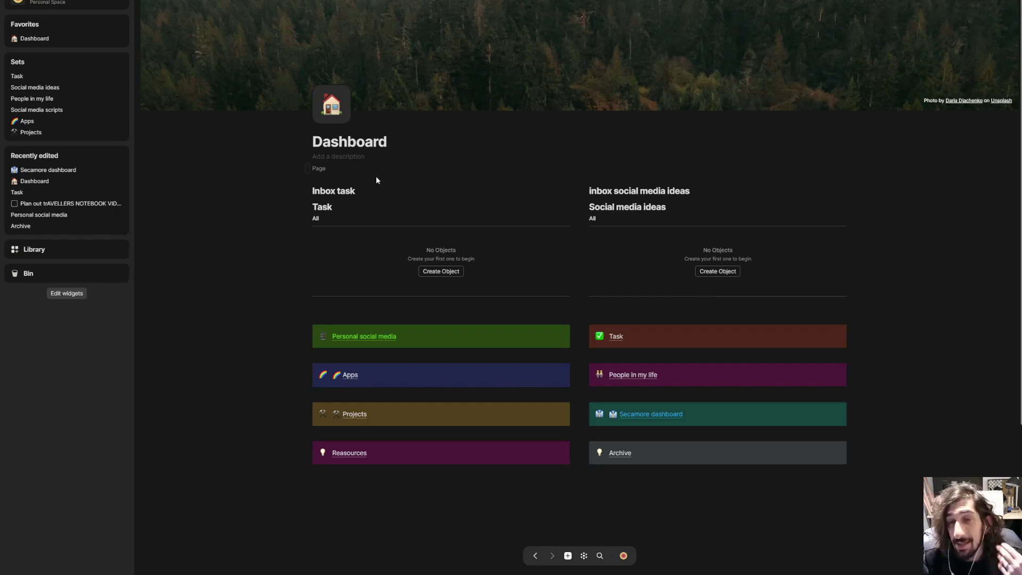
mouse_move(337, 231)
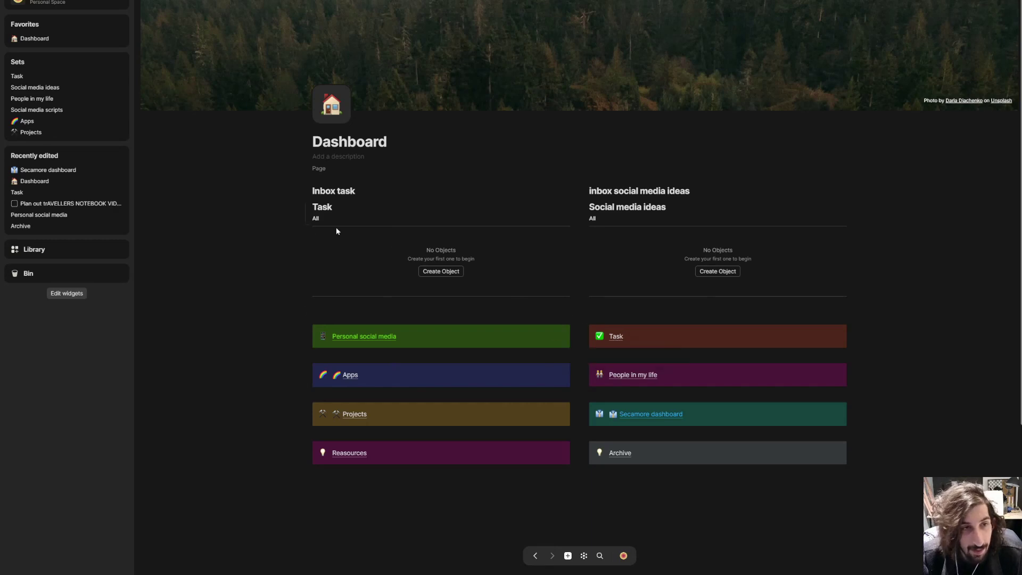
- View the Task set as Kanban, switch back to Not done, then go to Projects
left_click(617, 337)
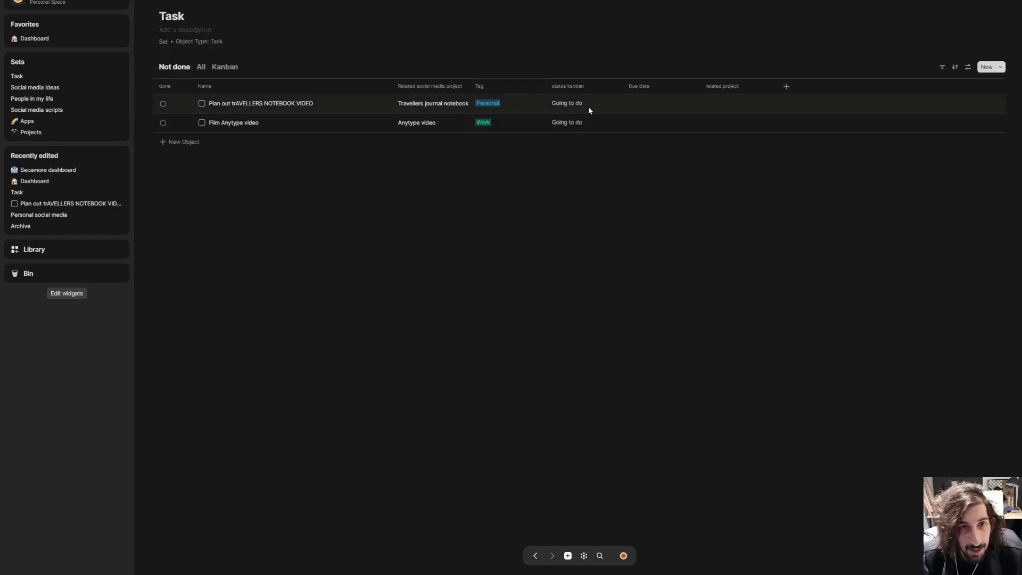
left_click(224, 67)
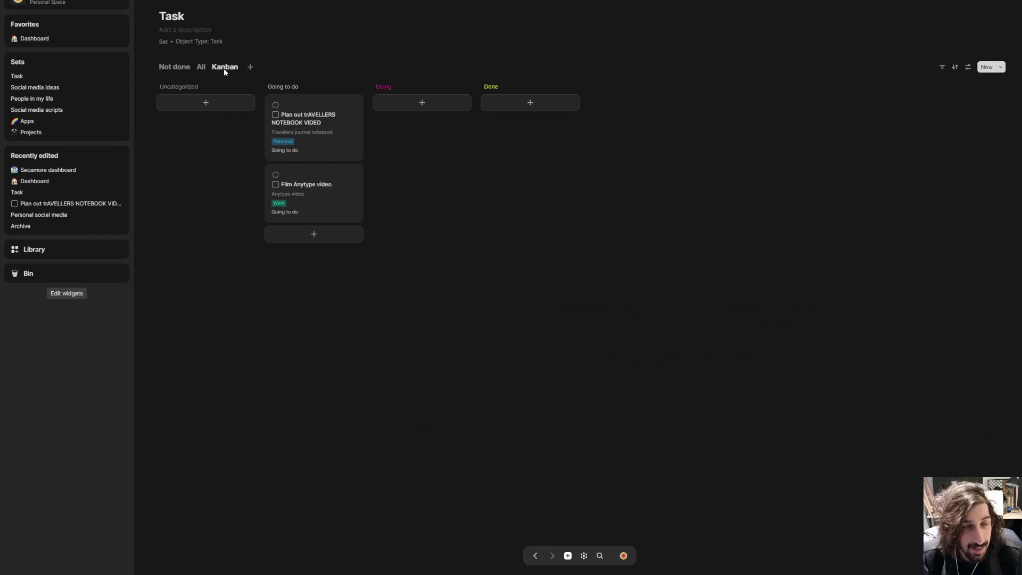
left_click(175, 67)
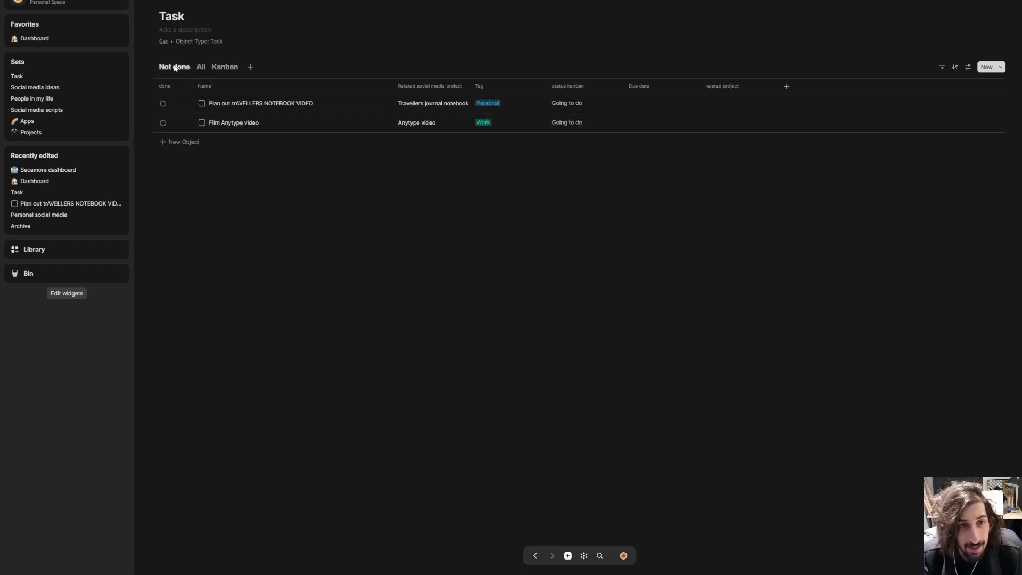
left_click(53, 133)
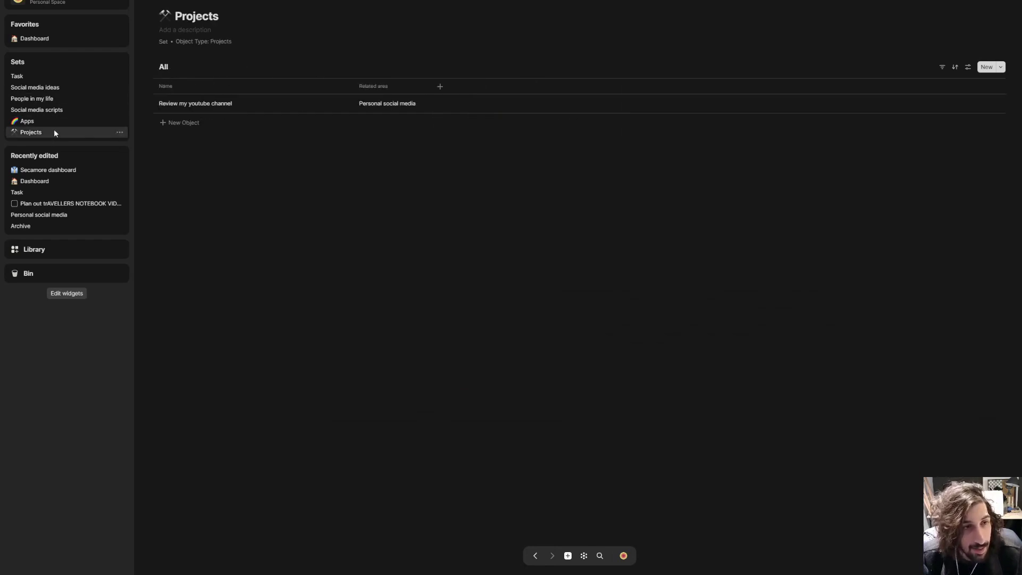
- Browse the Projects set's addable column relations without adding any, then go back to the Dashboard
left_click(440, 86)
left_click(410, 211)
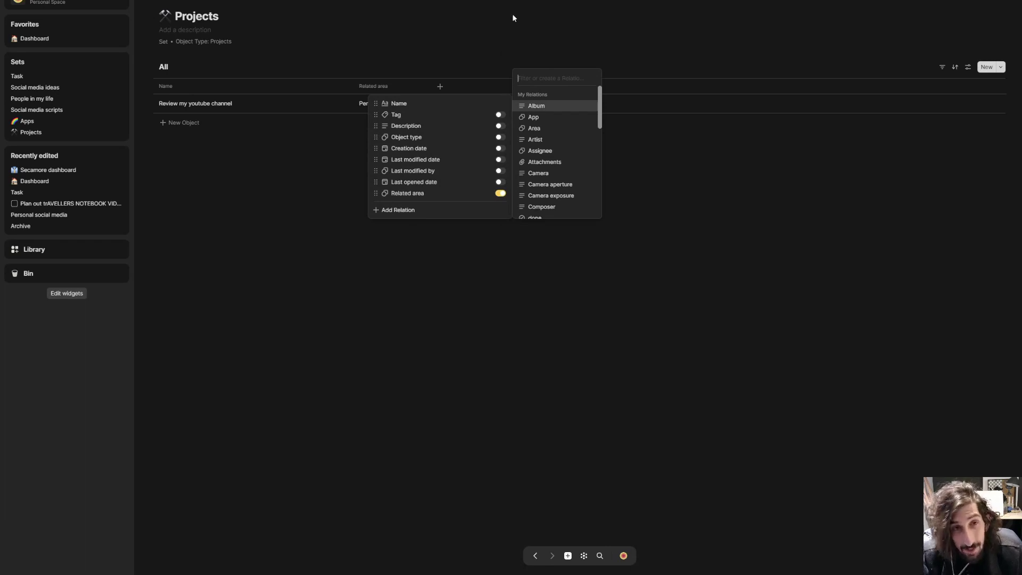
left_click(440, 22)
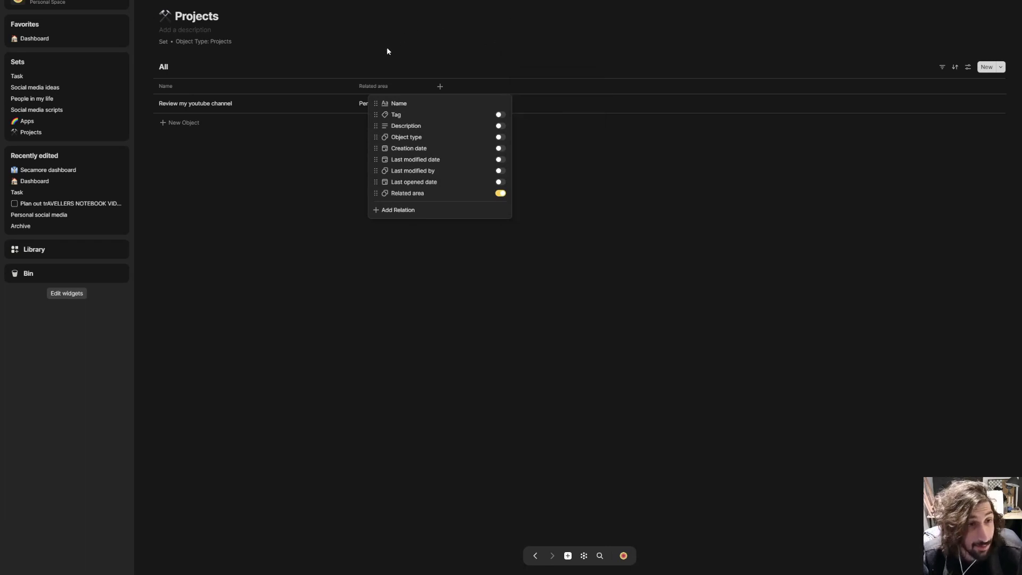
left_click(387, 49)
left_click(34, 181)
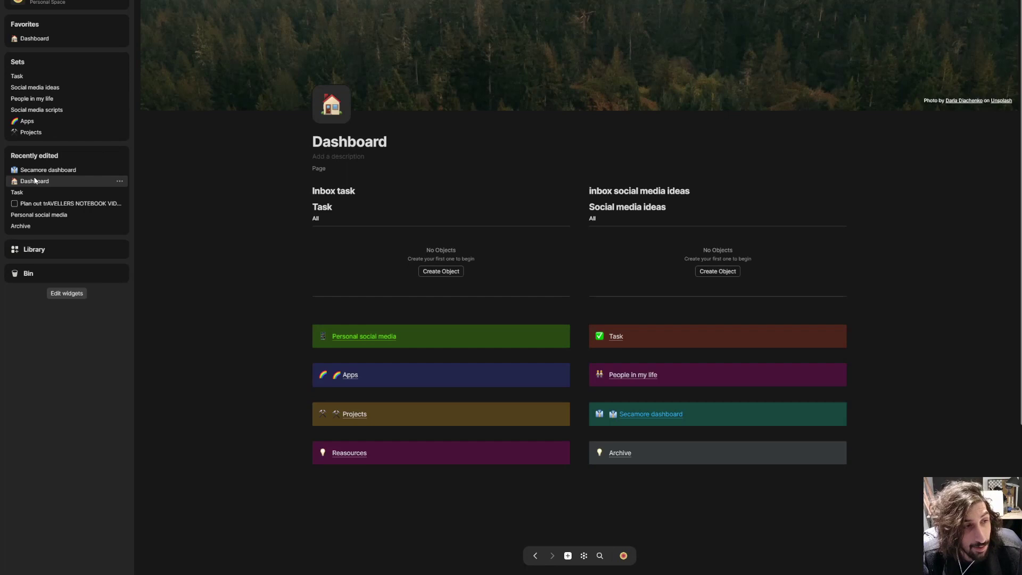
scroll(559, 276, "down", 1)
scroll(630, 359, "down", 2)
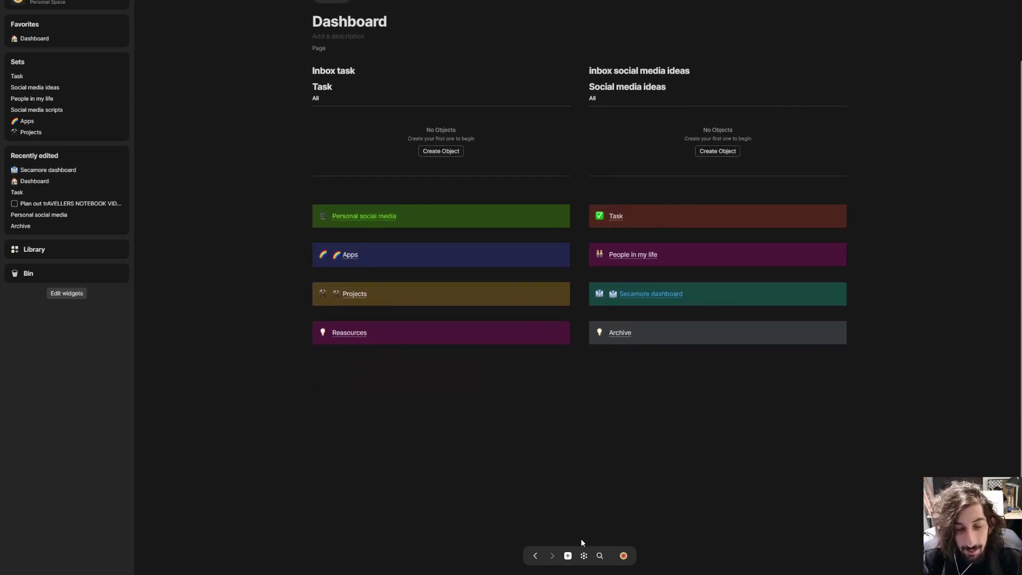
left_click(585, 557)
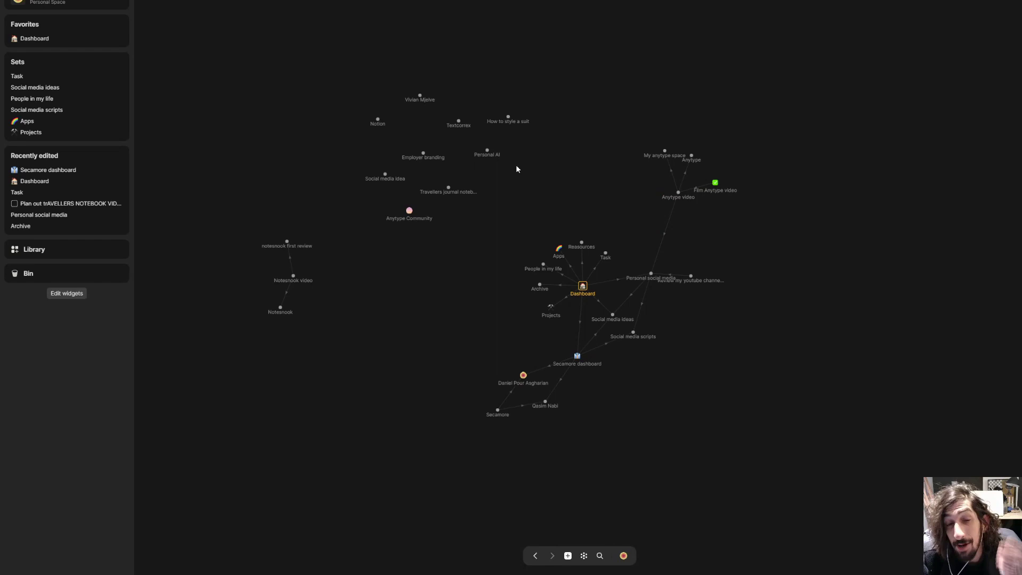
scroll(479, 232, "down", 3)
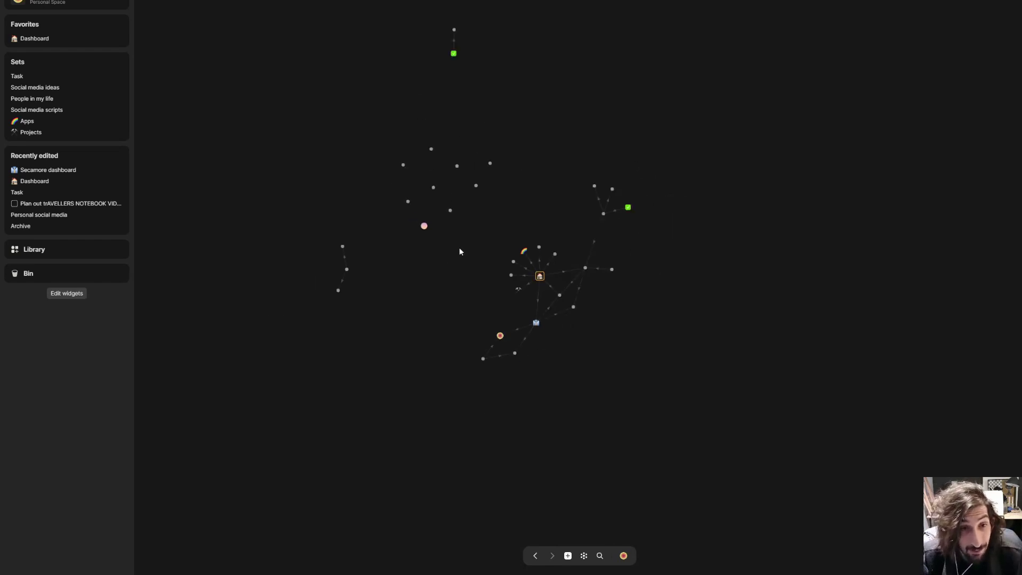
scroll(438, 255, "up", 3)
scroll(440, 260, "down", 3)
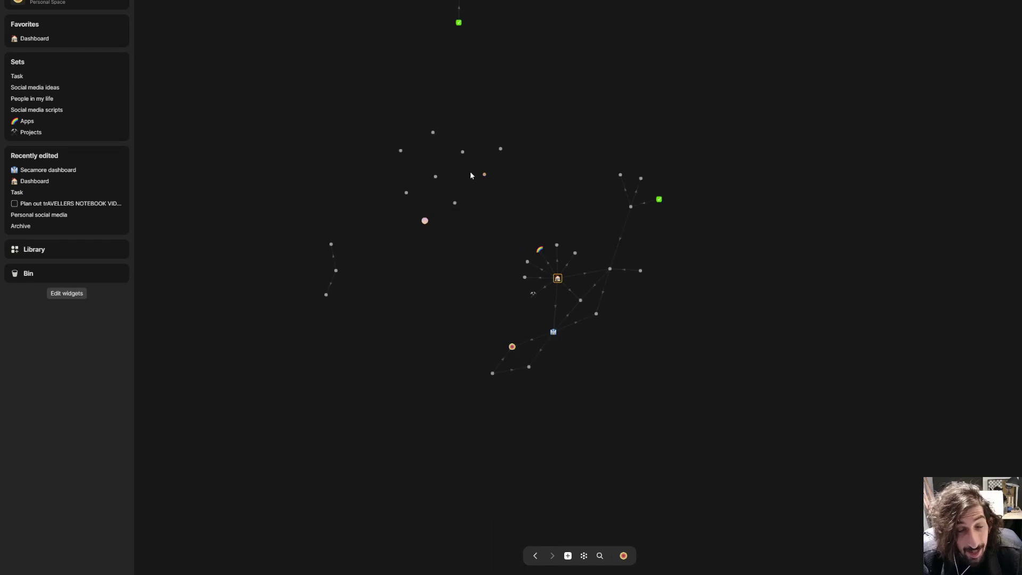
left_click(67, 40)
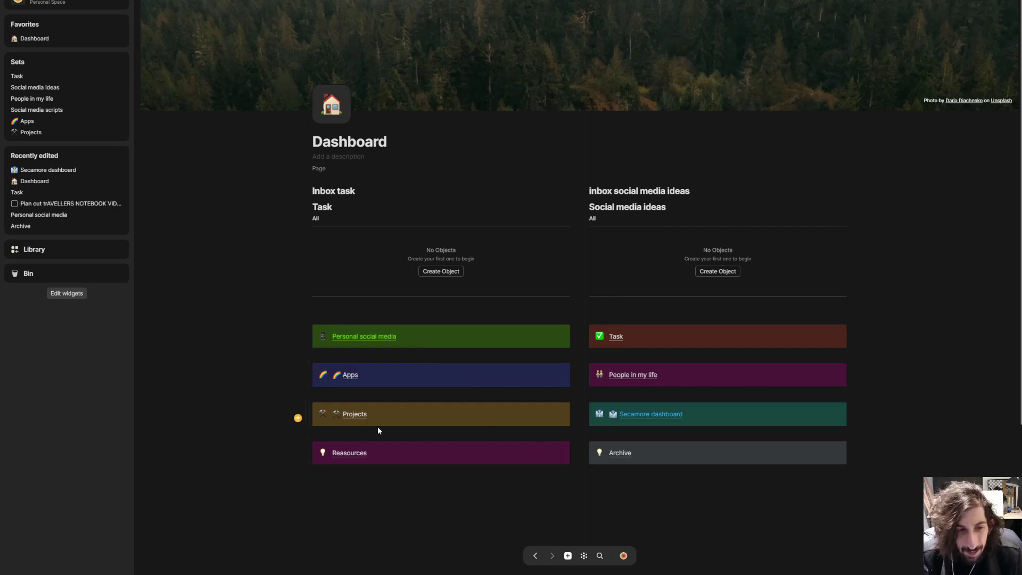
left_click(634, 457)
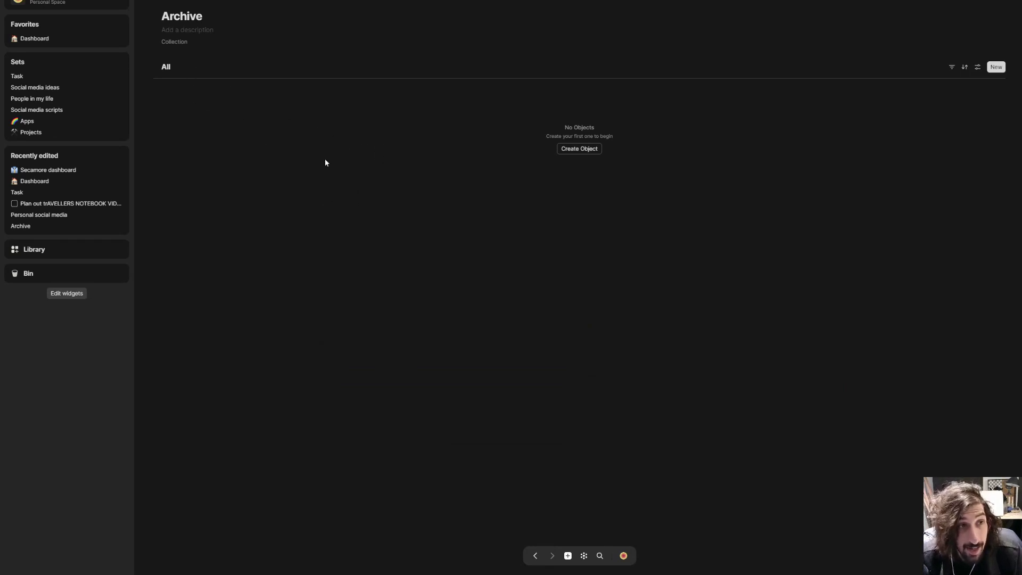
key("alt+Left")
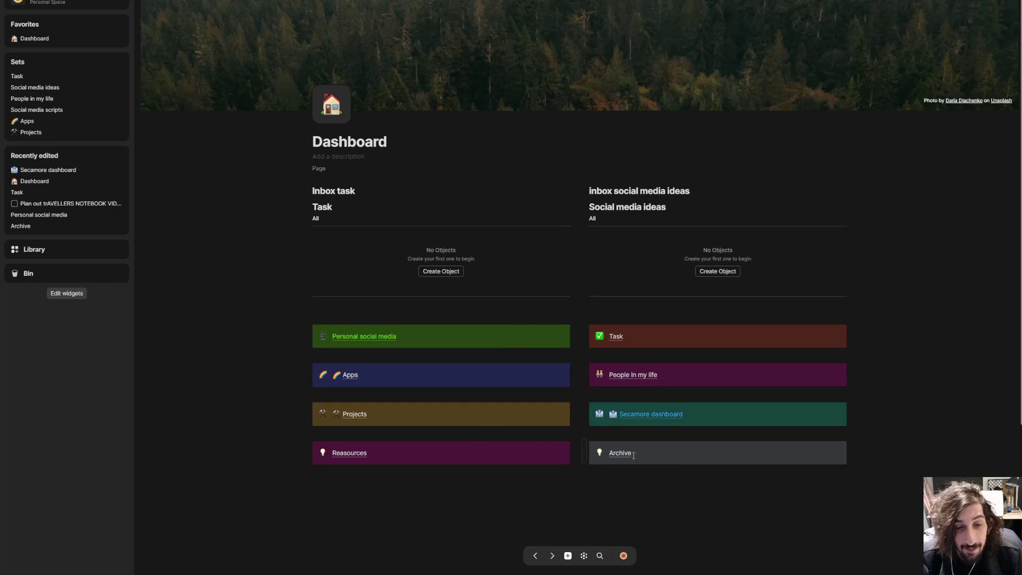
left_click(616, 453)
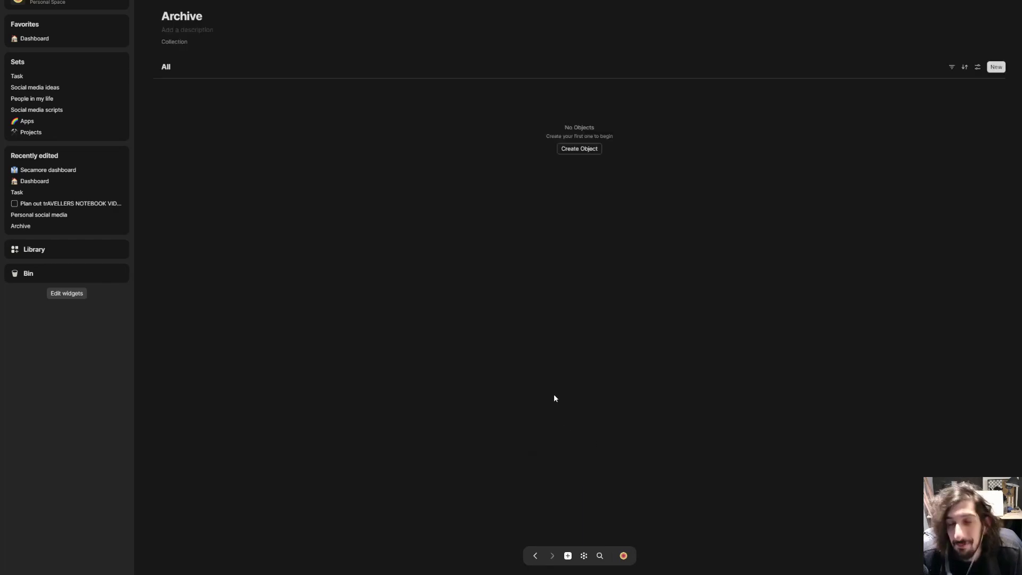
key("alt+Left")
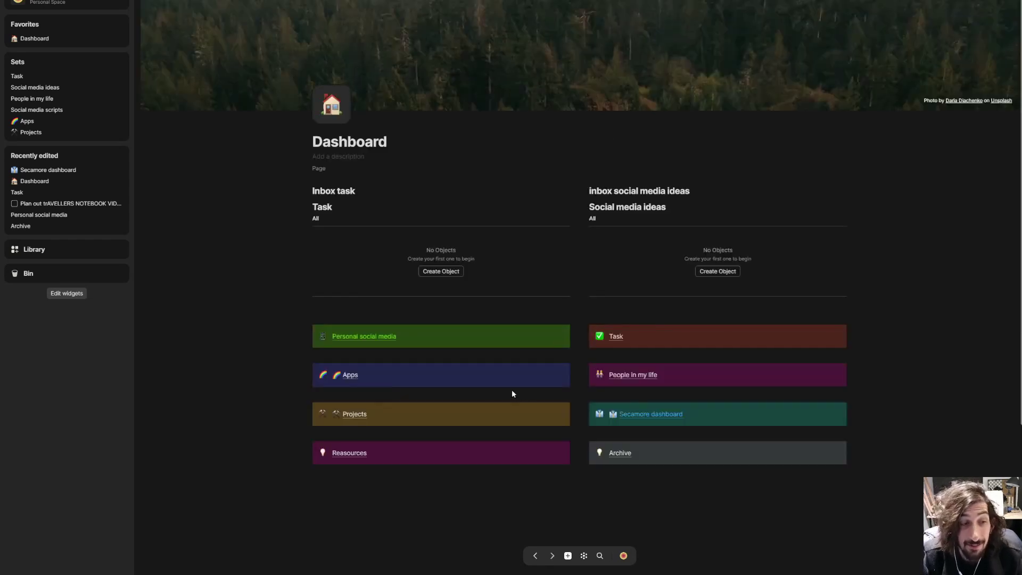
- Permanently delete all 30 objects in the Bin, then return to the Dashboard
left_click(20, 276)
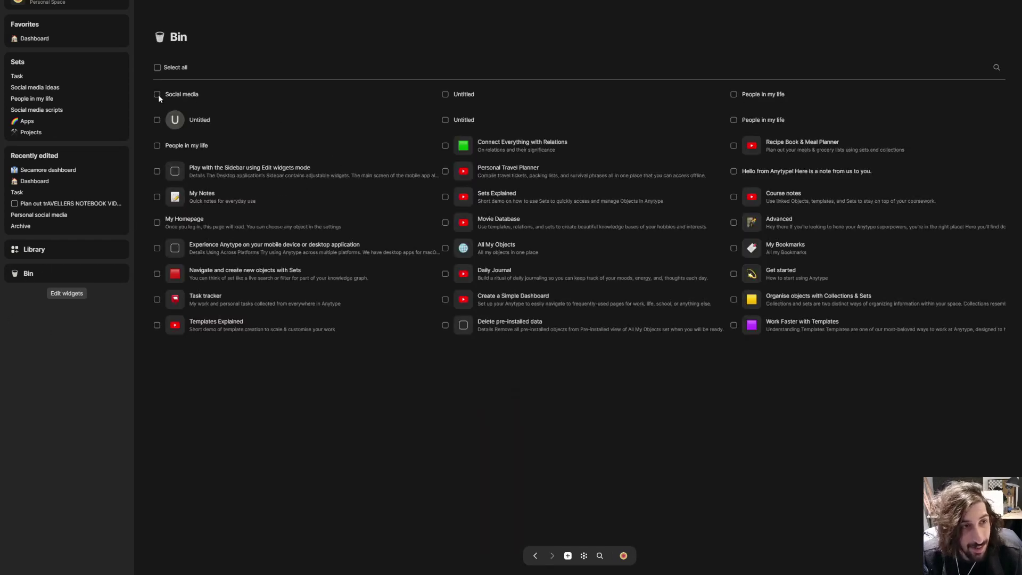
left_click(161, 67)
left_click(162, 66)
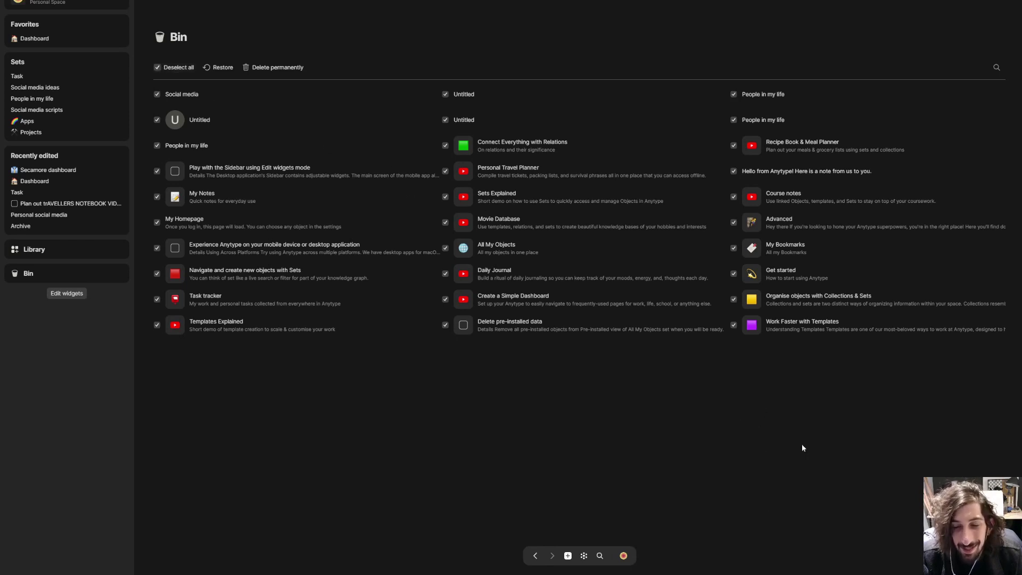
left_click(255, 67)
left_click(512, 285)
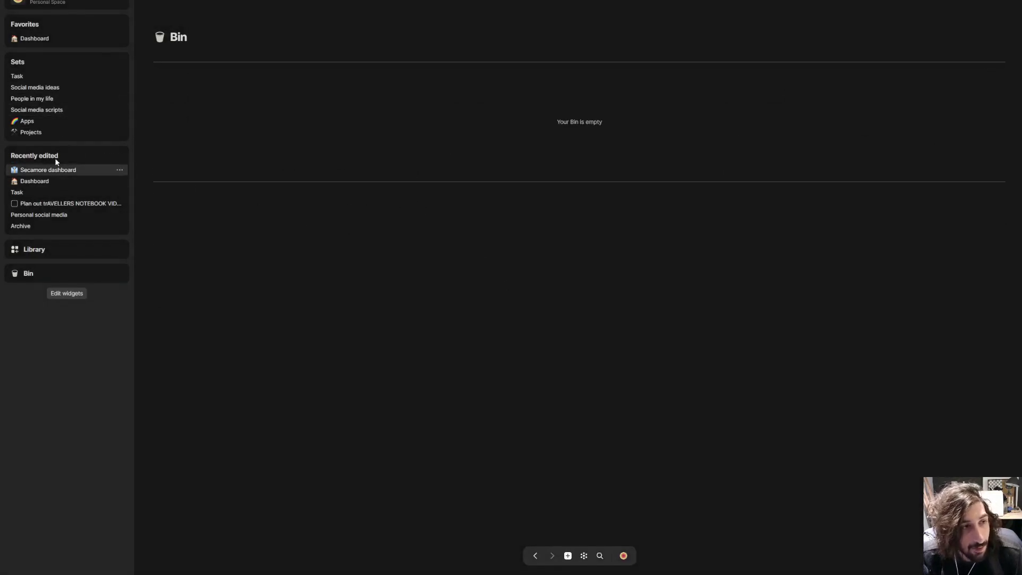
left_click(55, 182)
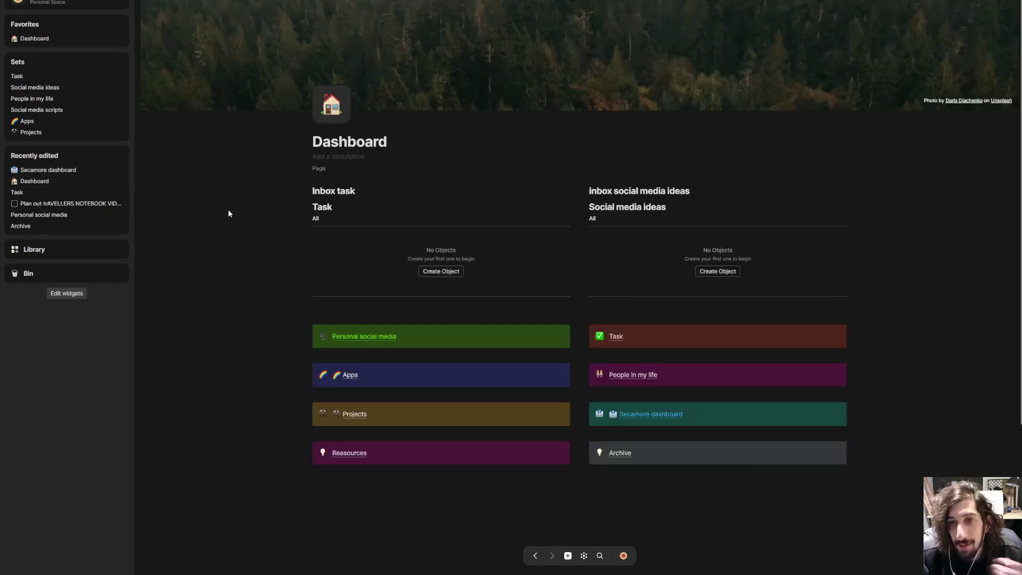